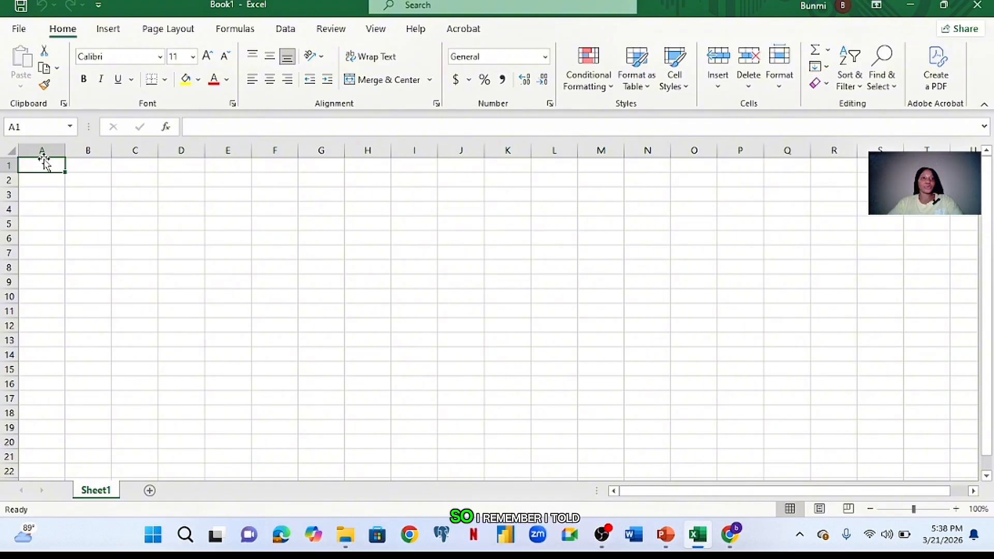
Enter the title "Monthly Budget" in cell A1 and widen column A so the title fits inside it
{"action": "left_click", "coordinate": [98, 223]}
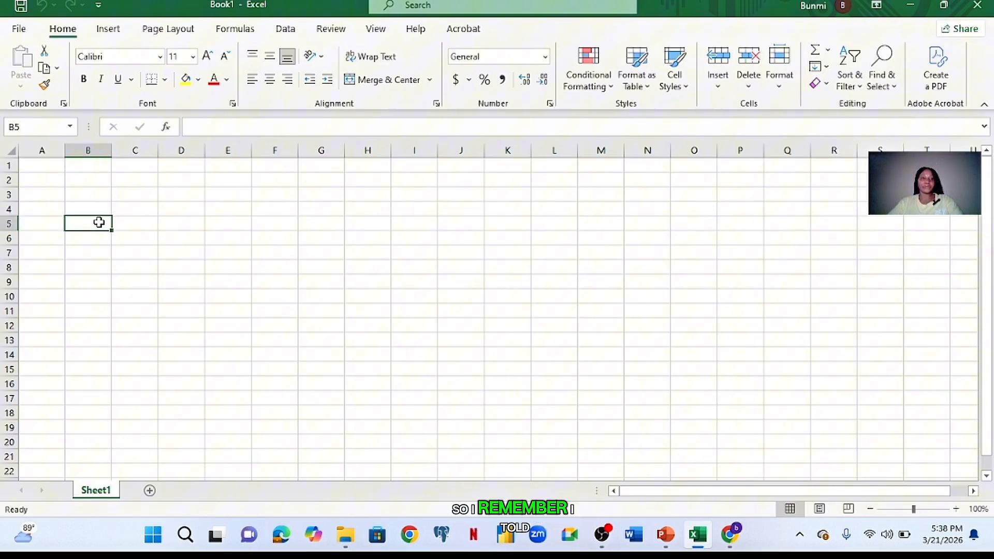
{"action": "left_click", "coordinate": [43, 166]}
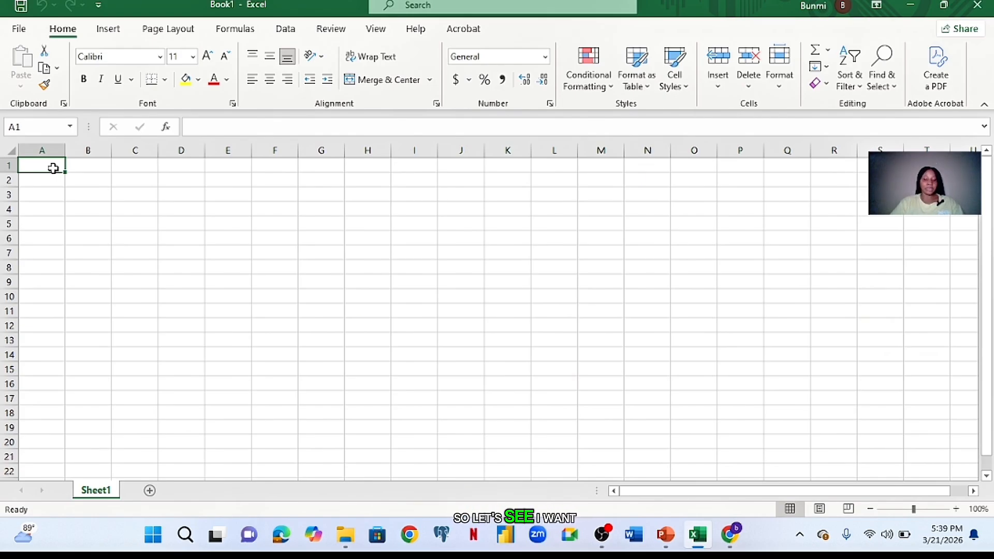
{"action": "type", "text": "Month"}
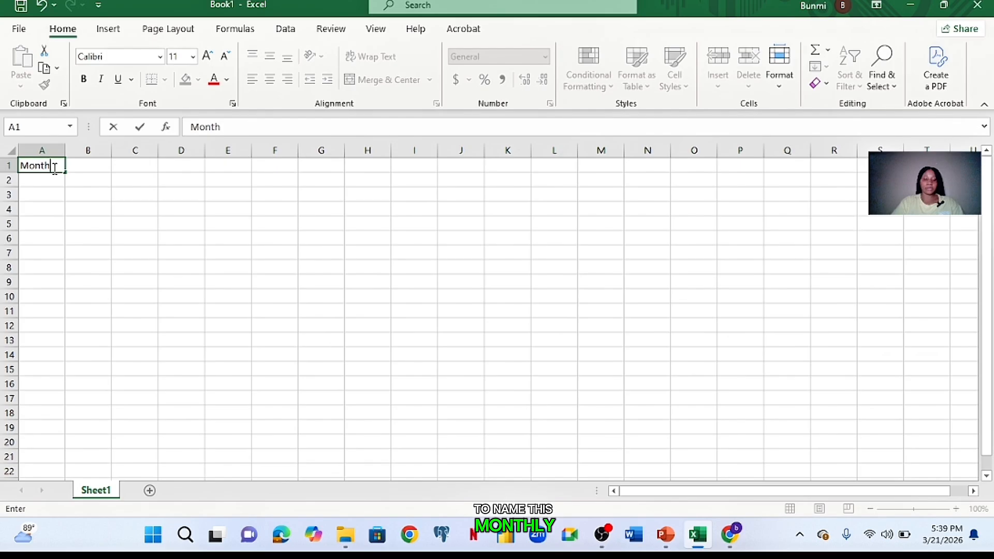
{"action": "type", "text": "ly"}
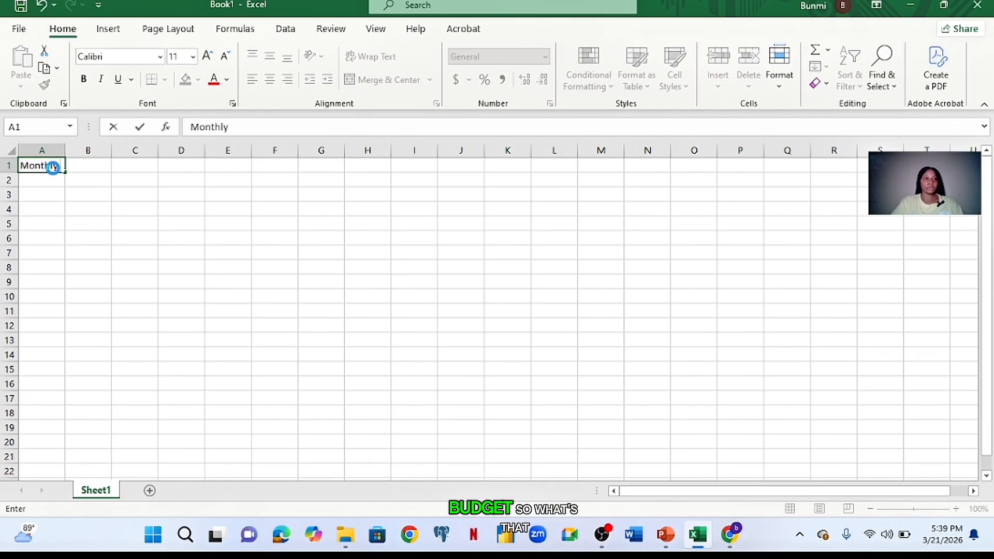
{"action": "type", "text": " u"}
{"action": "key", "text": "ctrl+b"}
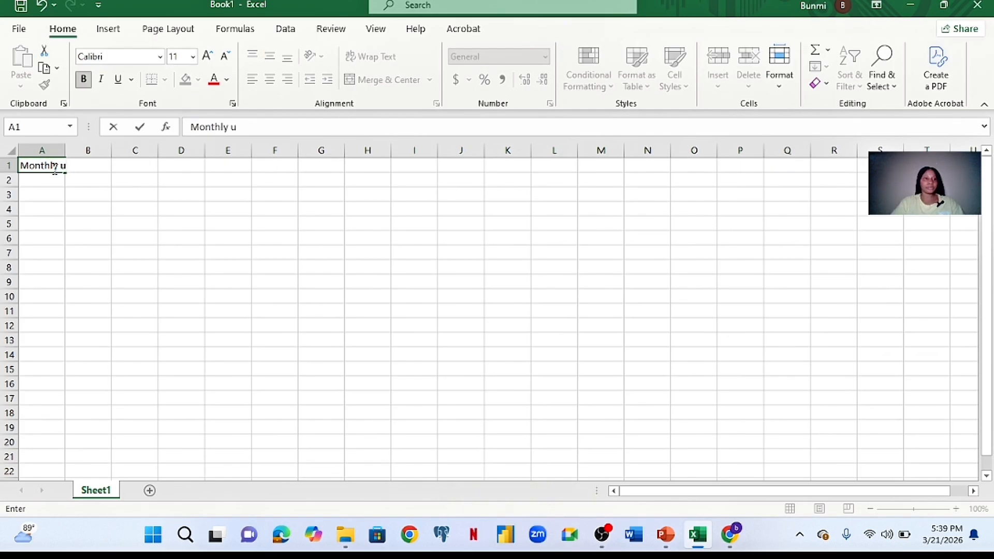
{"action": "key", "text": "BackSpace"}
{"action": "key", "text": "BackSpace"}
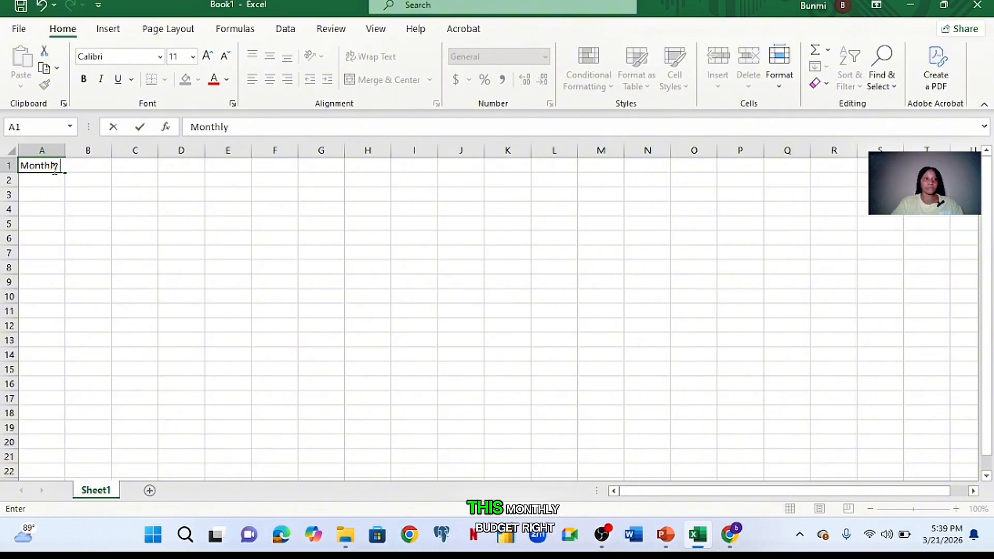
{"action": "type", "text": "Bu"}
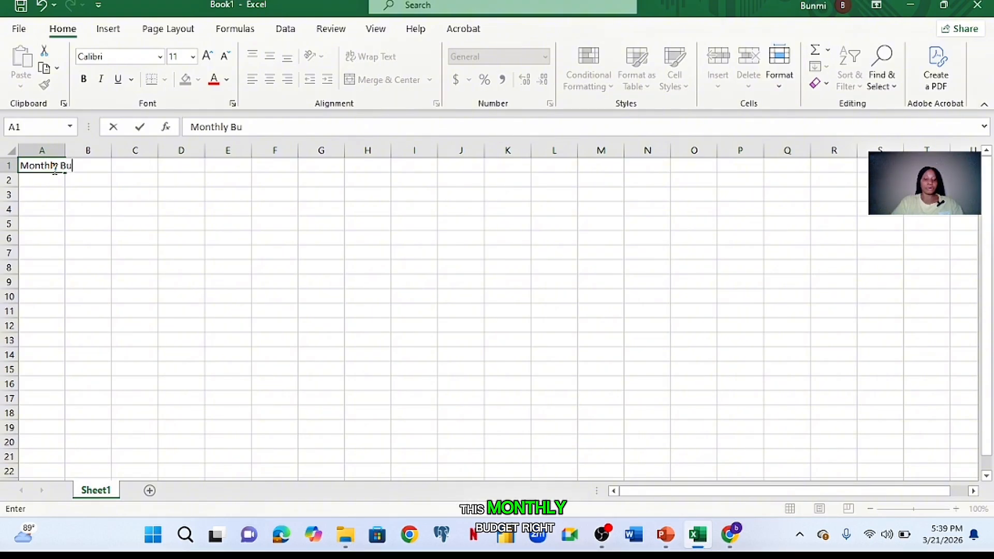
{"action": "type", "text": "dget"}
{"action": "key", "text": "Return"}
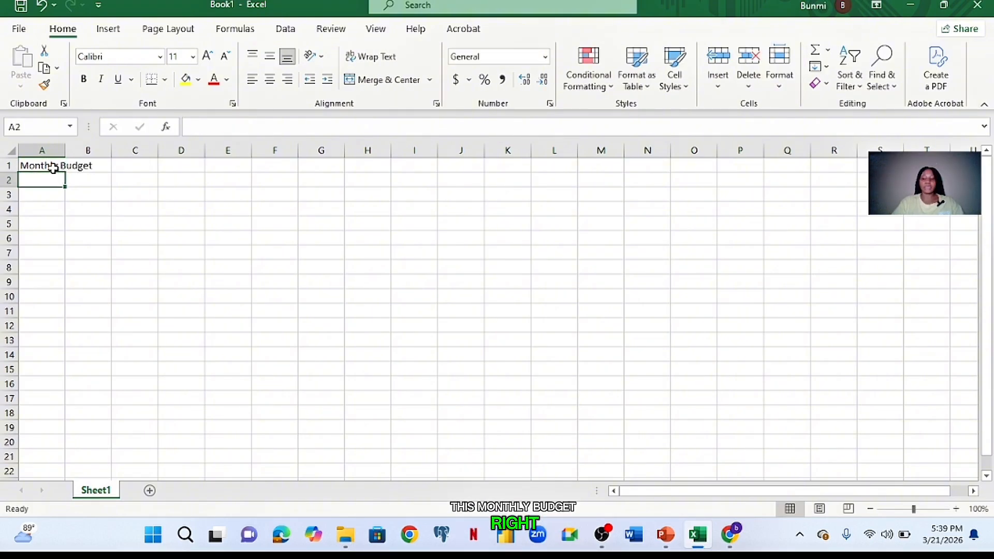
{"action": "key", "text": "Return"}
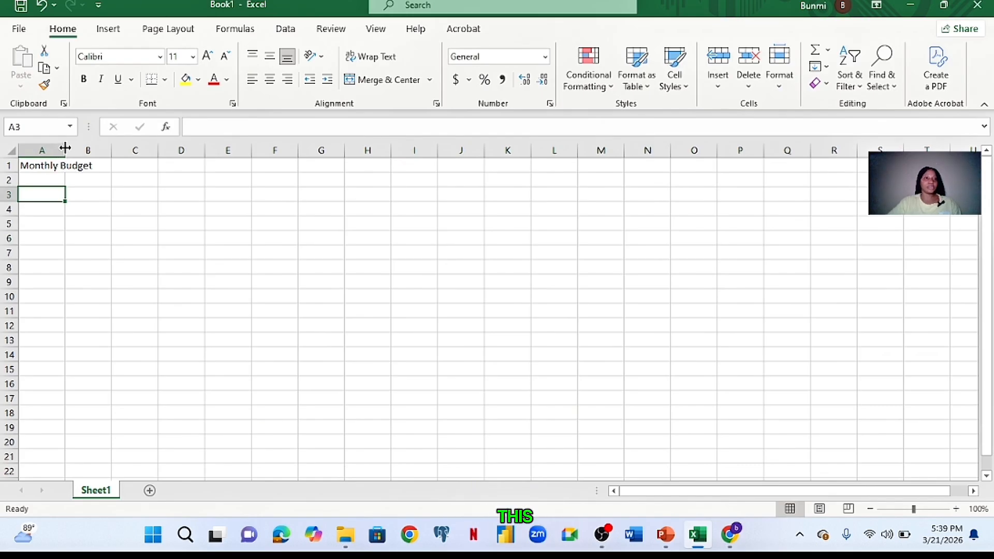
{"action": "left_click_drag", "start_coordinate": [66, 151], "coordinate": [103, 155]}
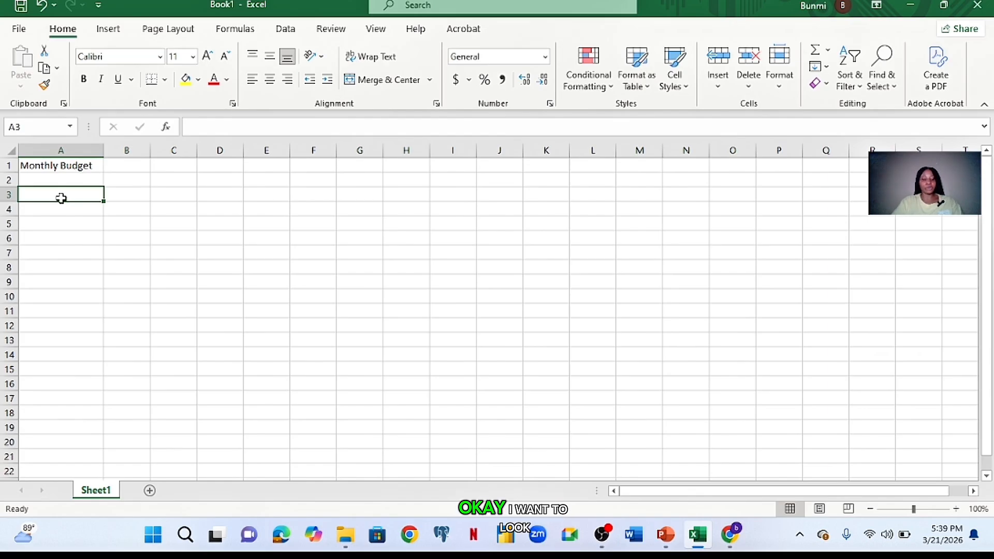
Enter the heading "Bills" in cell A3 and list Internet and Electricity beneath it in A4 and A5
{"action": "type", "text": "Bills"}
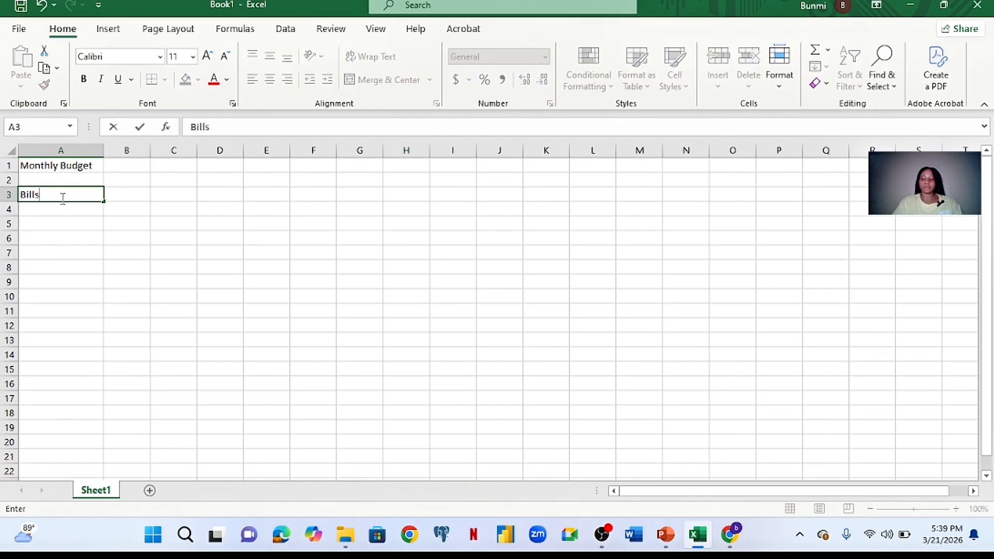
{"action": "key", "text": "Return"}
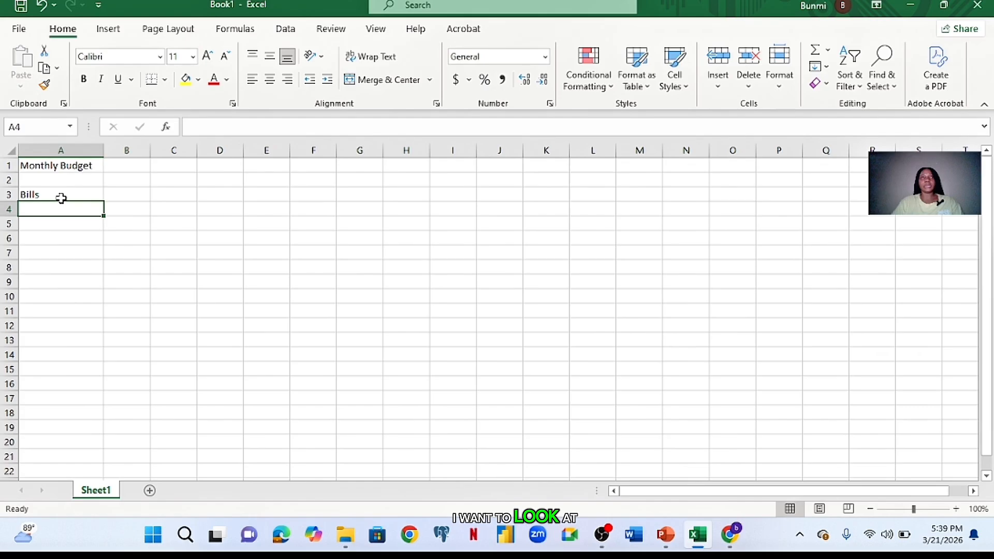
{"action": "type", "text": "In"}
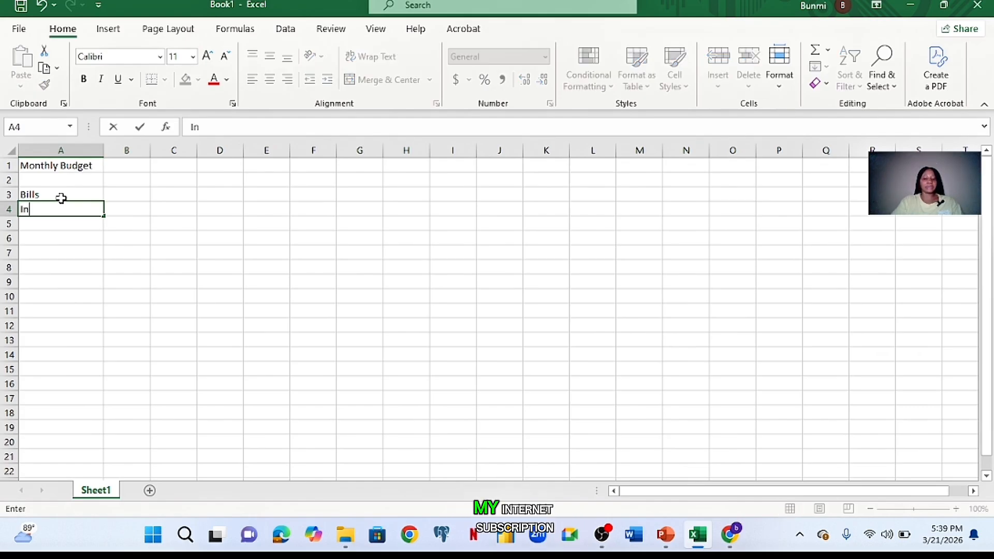
{"action": "type", "text": "ternet"}
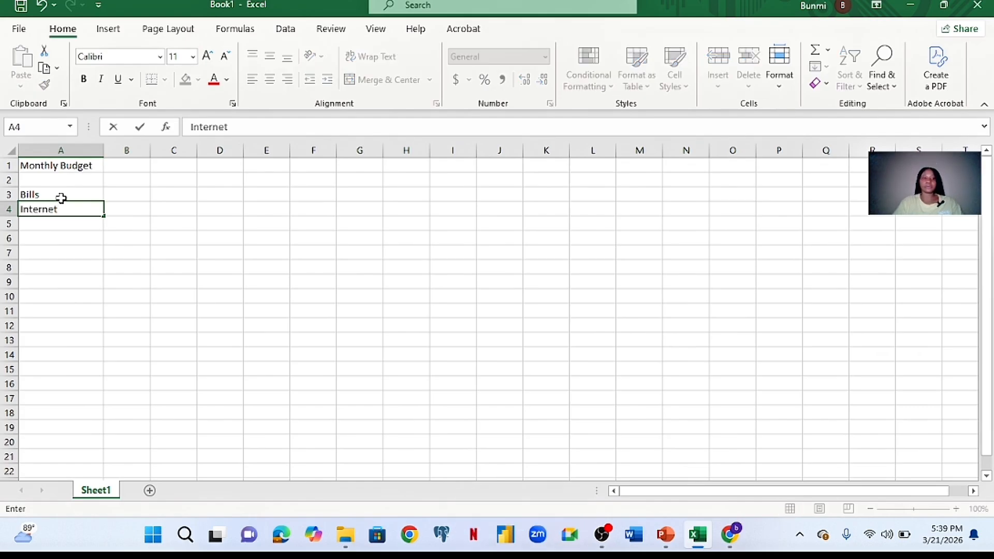
{"action": "key", "text": "Return"}
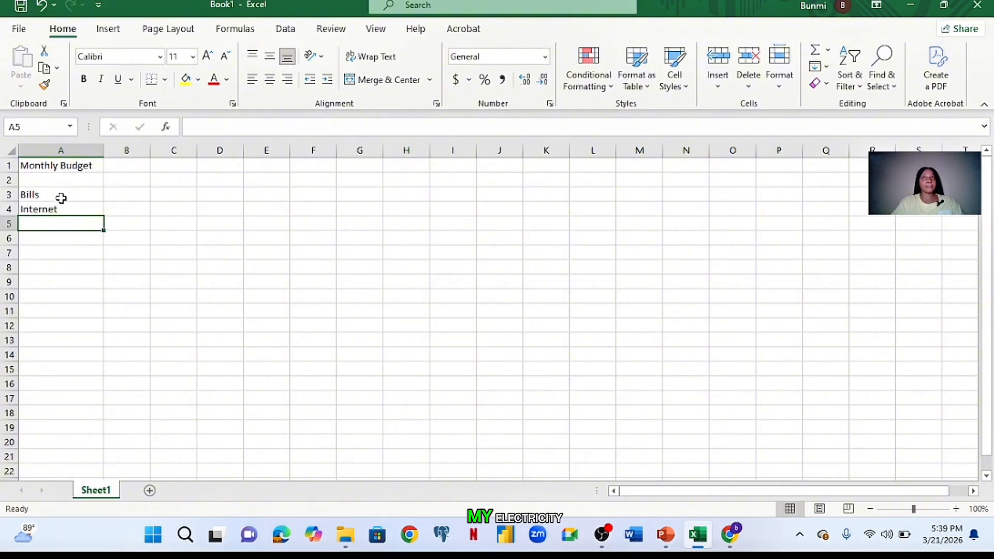
{"action": "type", "text": "Elect"}
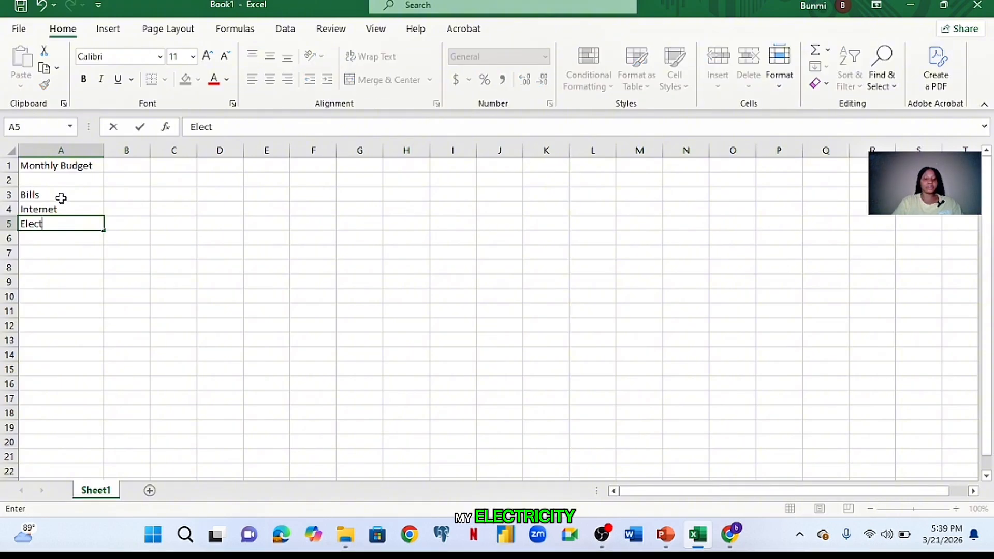
{"action": "type", "text": "ricity"}
{"action": "key", "text": "Return"}
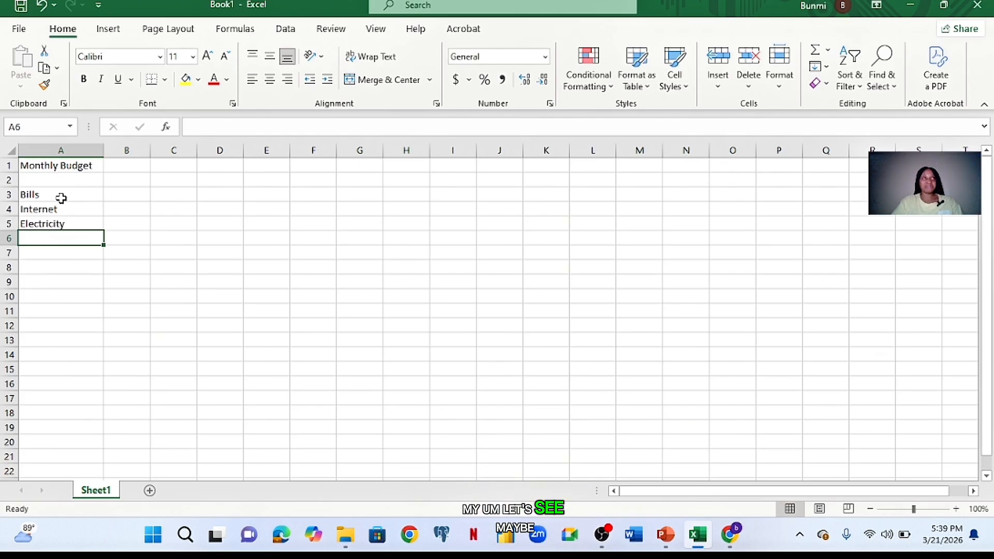
Add the expense items Course, Fuel and Food to the bills list in cells A6 to A8
{"action": "type", "text": "Co"}
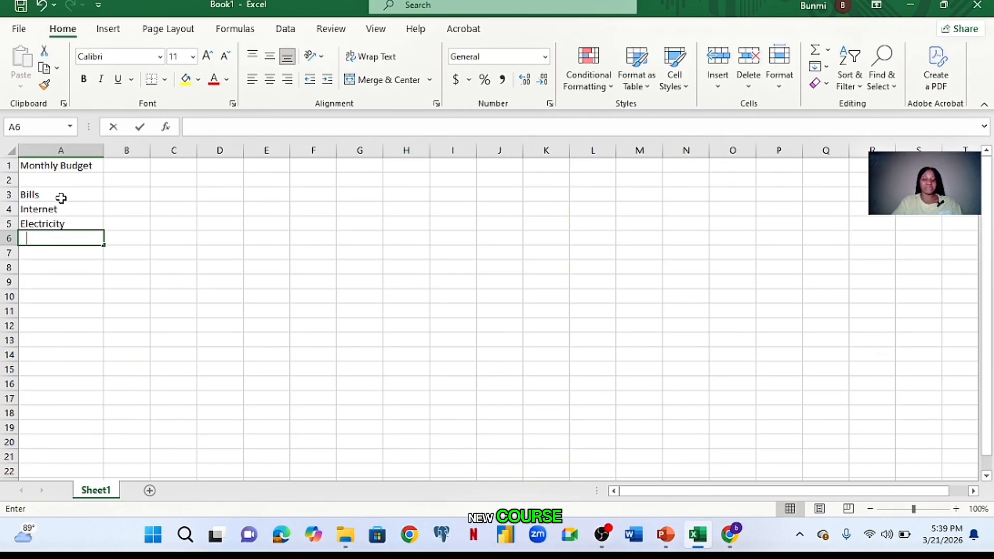
{"action": "type", "text": "urse"}
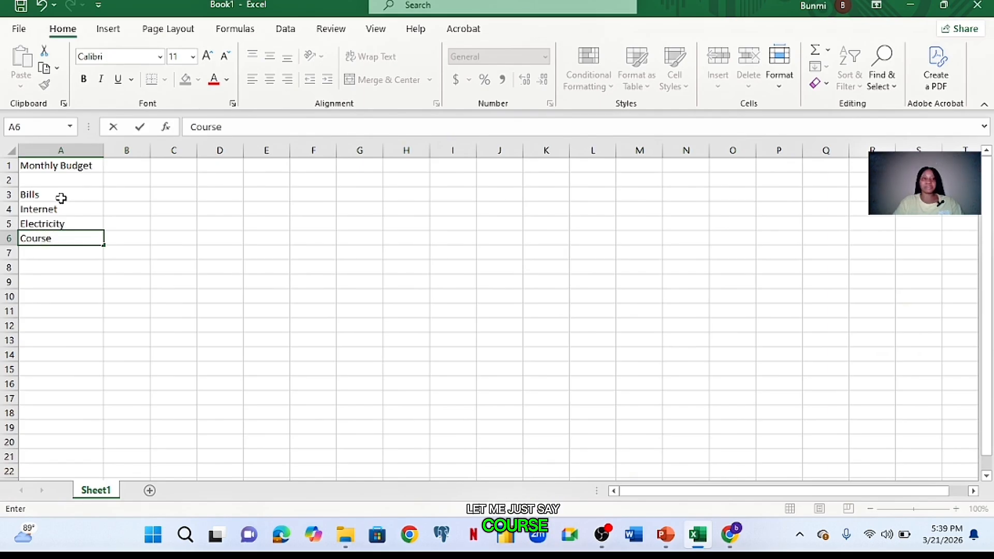
{"action": "key", "text": "Return"}
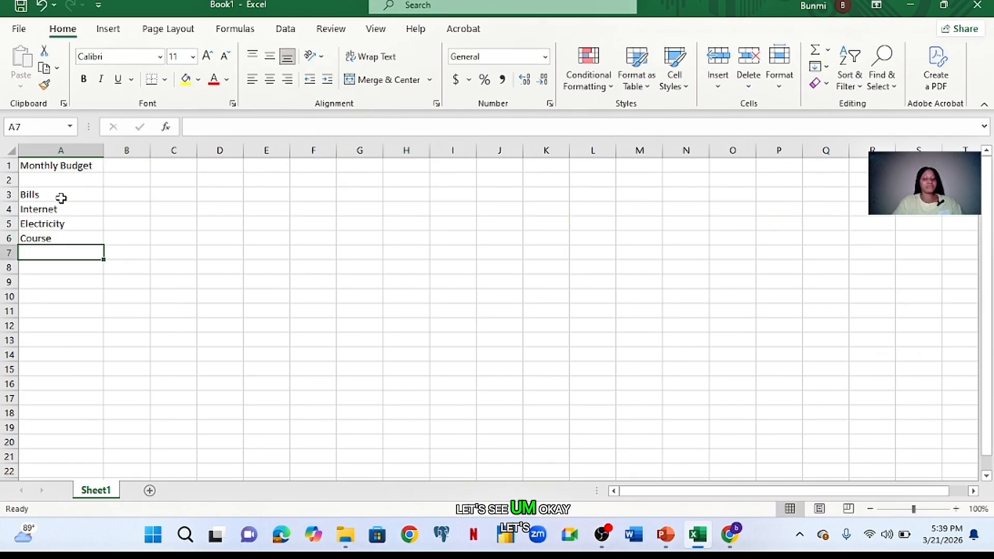
{"action": "type", "text": "Fuel"}
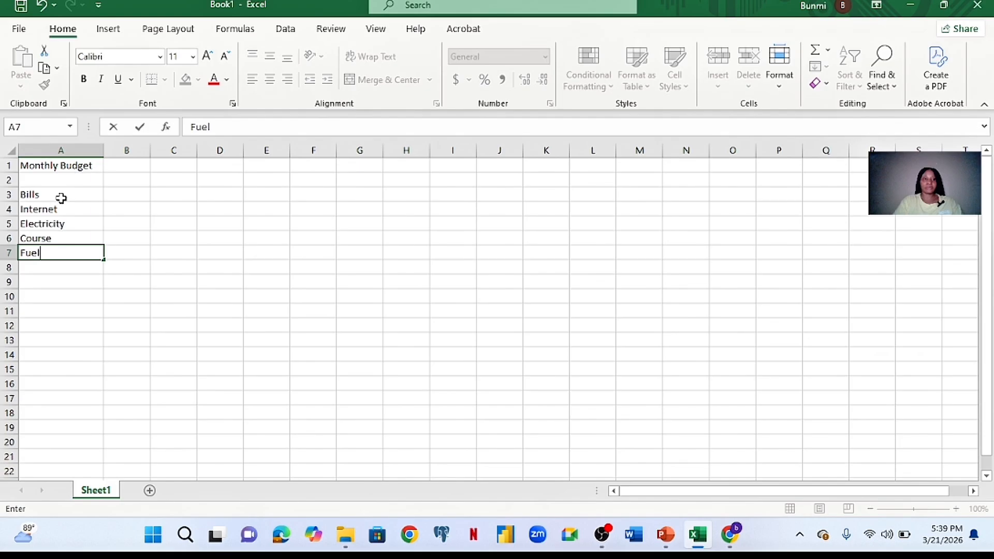
{"action": "key", "text": "Return"}
{"action": "type", "text": "Food"}
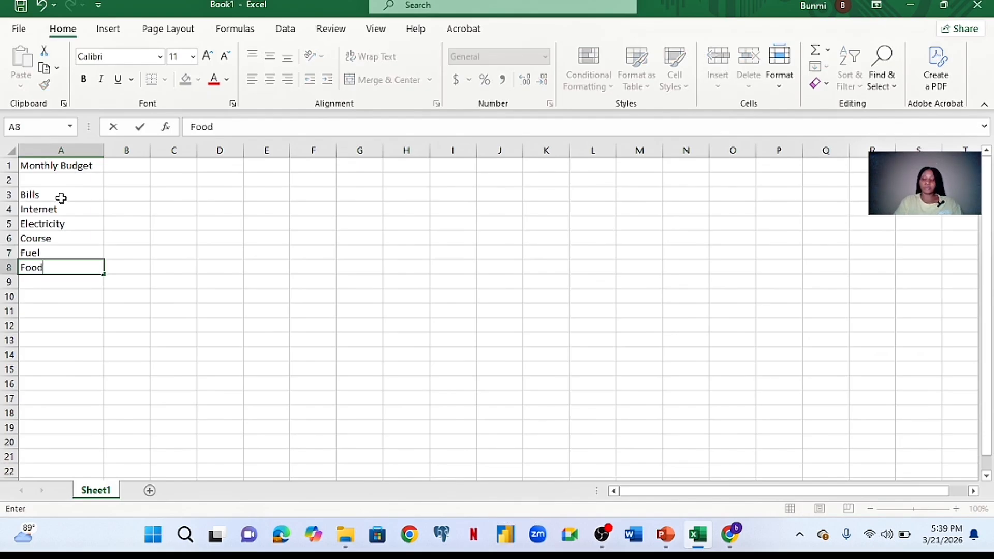
{"action": "key", "text": "Return"}
Continue the bills list with Clothes, Shoes and Rent in cells A9 to A11
{"action": "type", "text": "Clothes"}
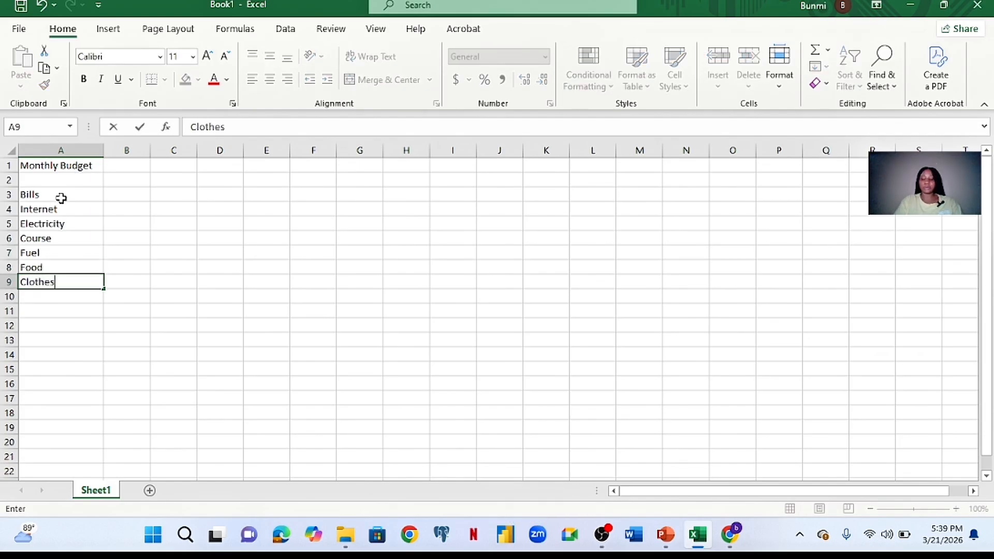
{"action": "key", "text": "Return"}
{"action": "type", "text": "Shoes"}
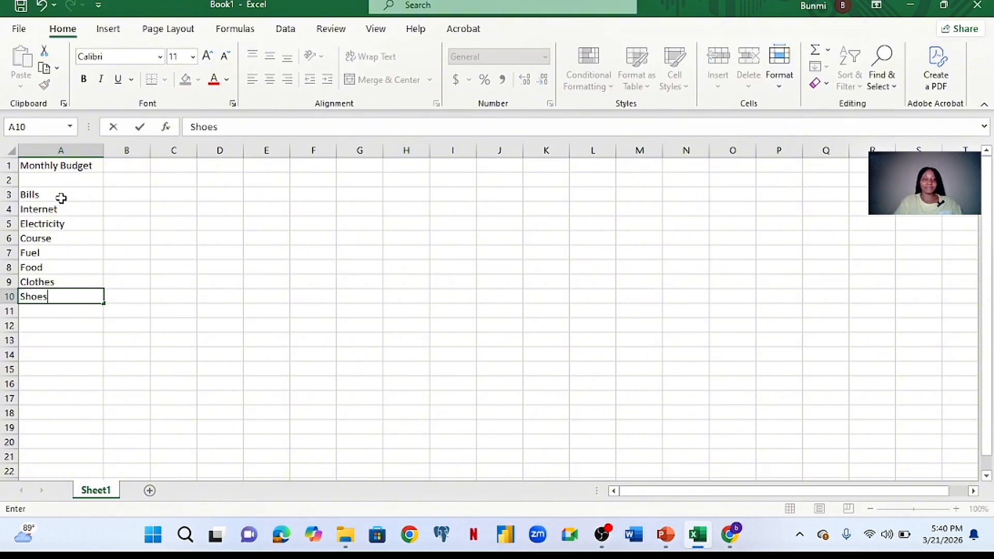
{"action": "key", "text": "Return"}
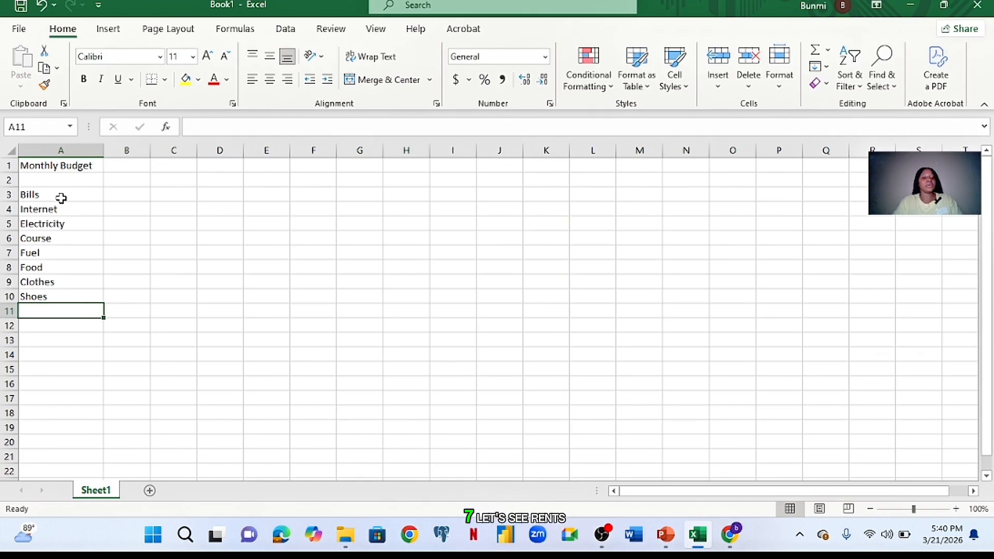
{"action": "type", "text": "Rent"}
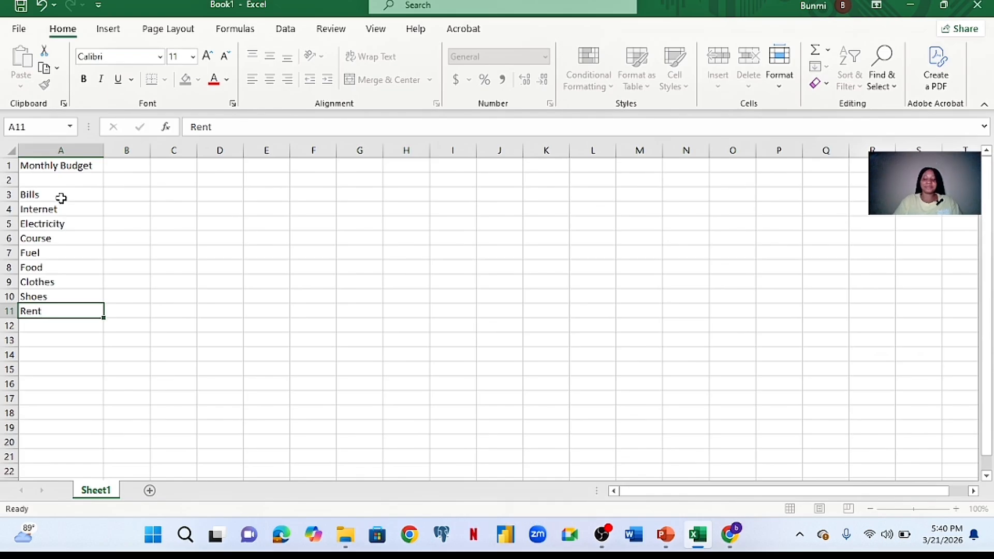
{"action": "key", "text": "Return"}
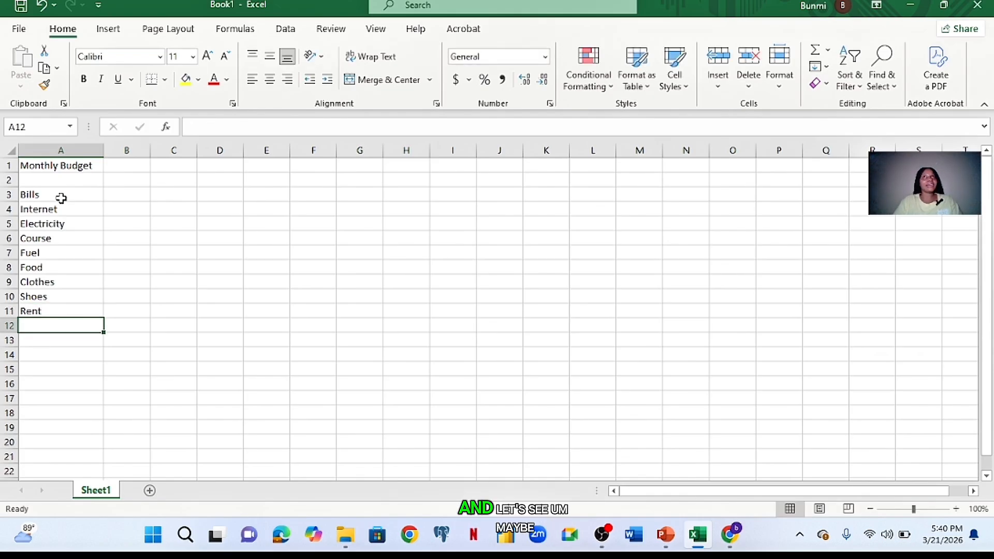
Enter "Car Maintainance" as the expense item in cell A12, capitalising only the first letter of each word
{"action": "type", "text": "Ca"}
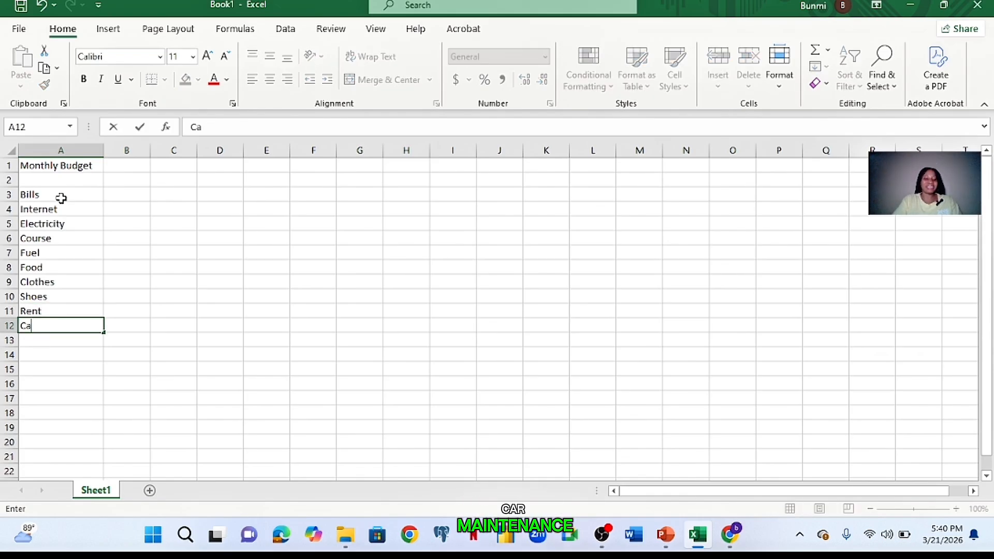
{"action": "type", "text": "r mai"}
{"action": "key", "text": "BackSpace"}
{"action": "key", "text": "BackSpace"}
{"action": "key", "text": "BackSpace"}
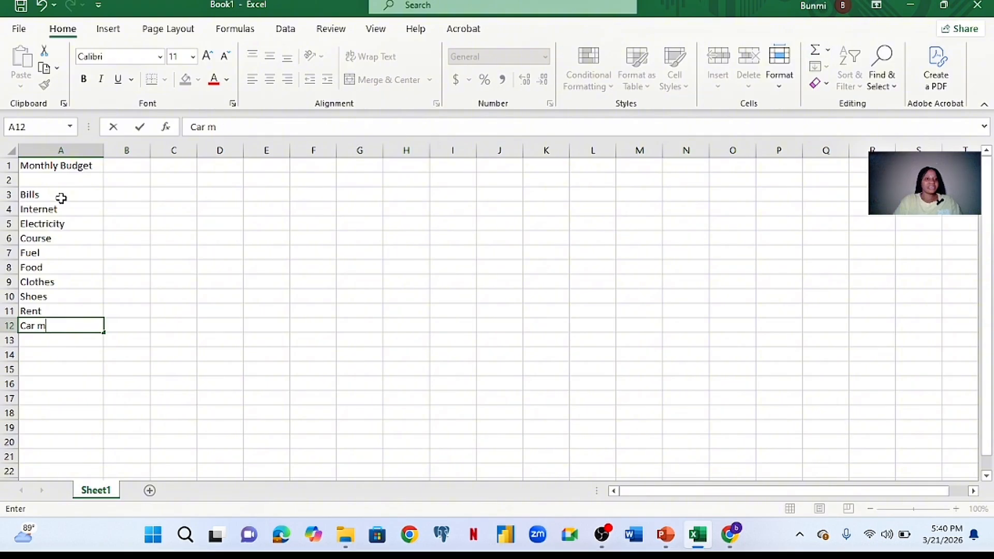
{"action": "type", "text": "MAintai"}
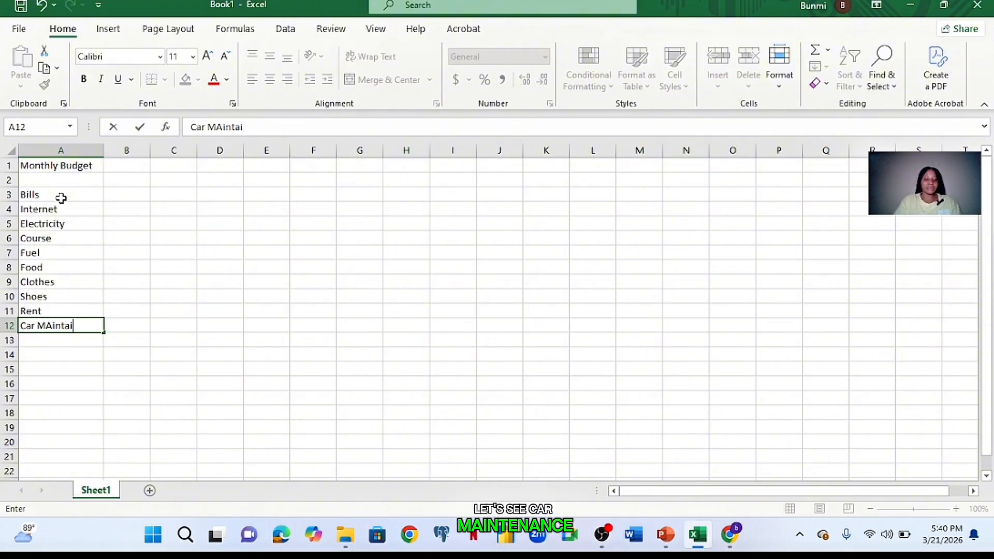
{"action": "type", "text": "nanc"}
{"action": "key", "text": "BackSpace"}
{"action": "key", "text": "BackSpace"}
{"action": "key", "text": "BackSpace"}
{"action": "key", "text": "BackSpace"}
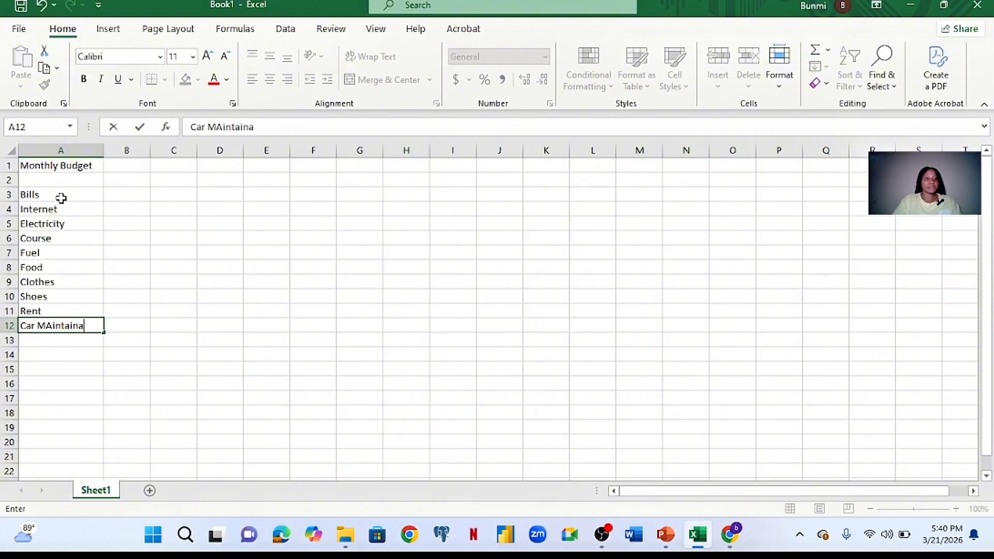
{"action": "key", "text": "BackSpace"}
{"action": "key", "text": "BackSpace"}
{"action": "key", "text": "BackSpace"}
{"action": "key", "text": "BackSpace"}
{"action": "key", "text": "BackSpace"}
{"action": "key", "text": "BackSpace"}
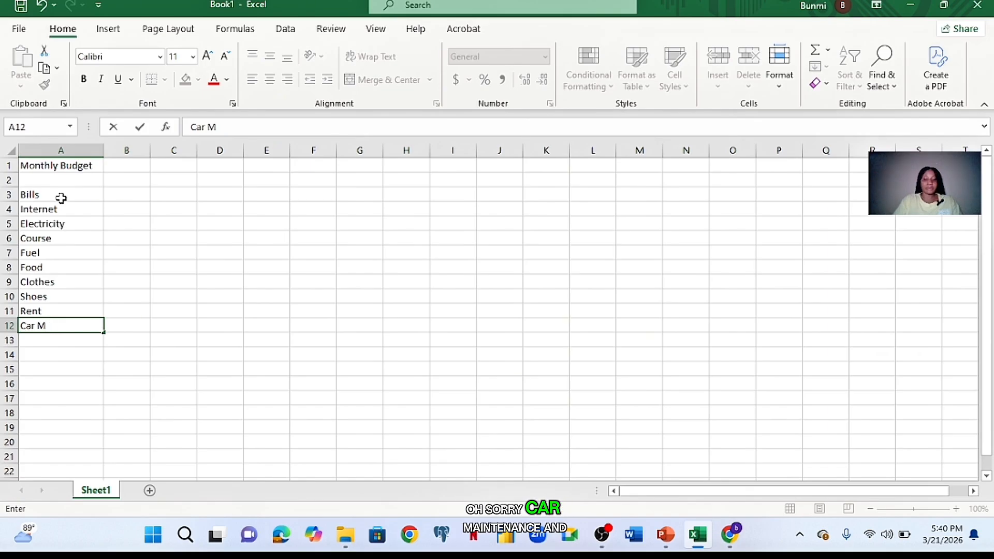
{"action": "type", "text": "aintain"}
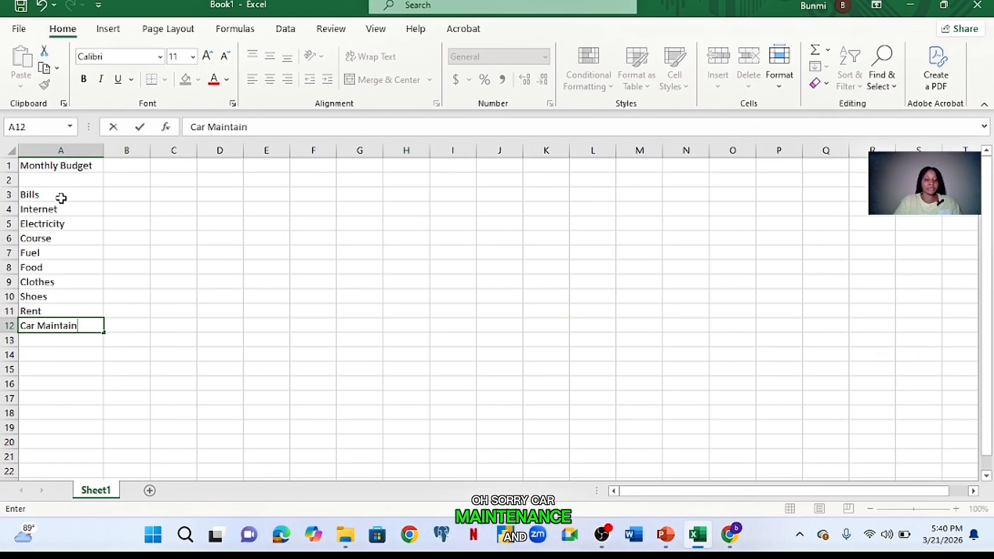
{"action": "type", "text": "ance"}
{"action": "key", "text": "Return"}
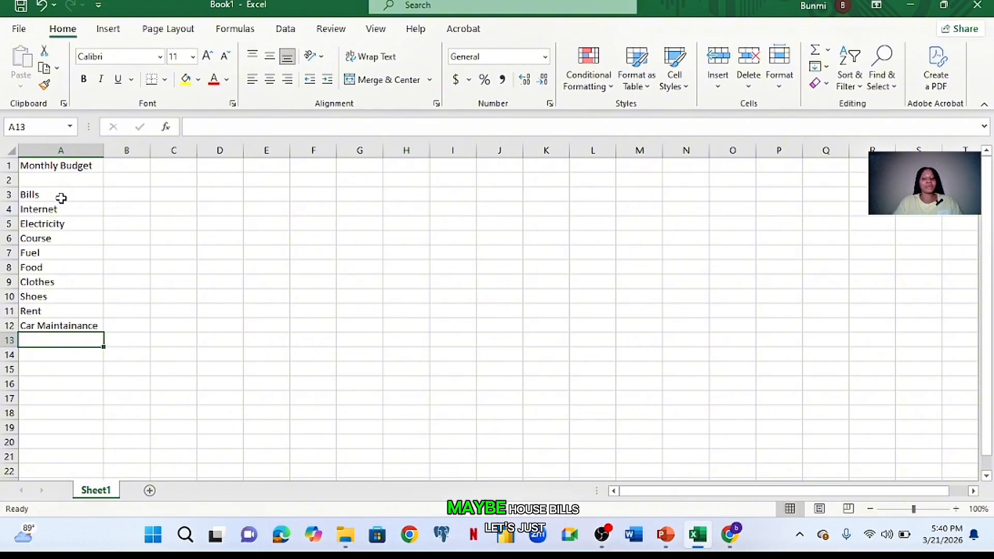
Add "House Bills" to the bills list in cell A13
{"action": "type", "text": "Hous"}
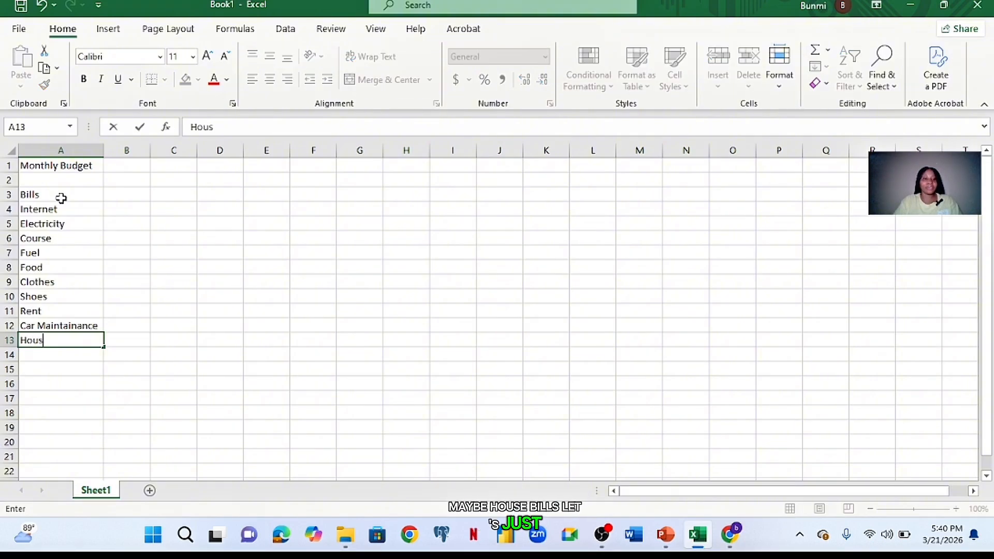
{"action": "type", "text": "e Bills"}
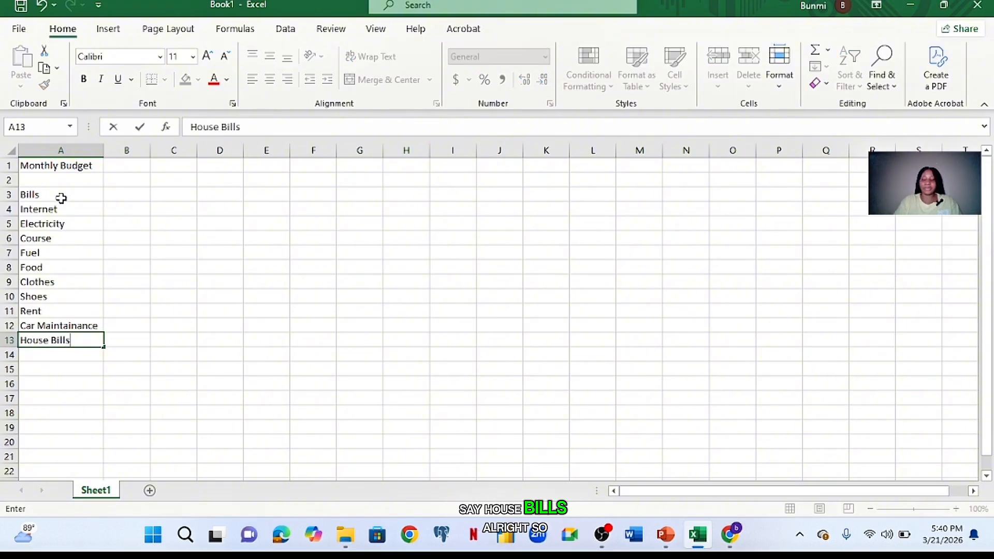
{"action": "key", "text": "Return"}
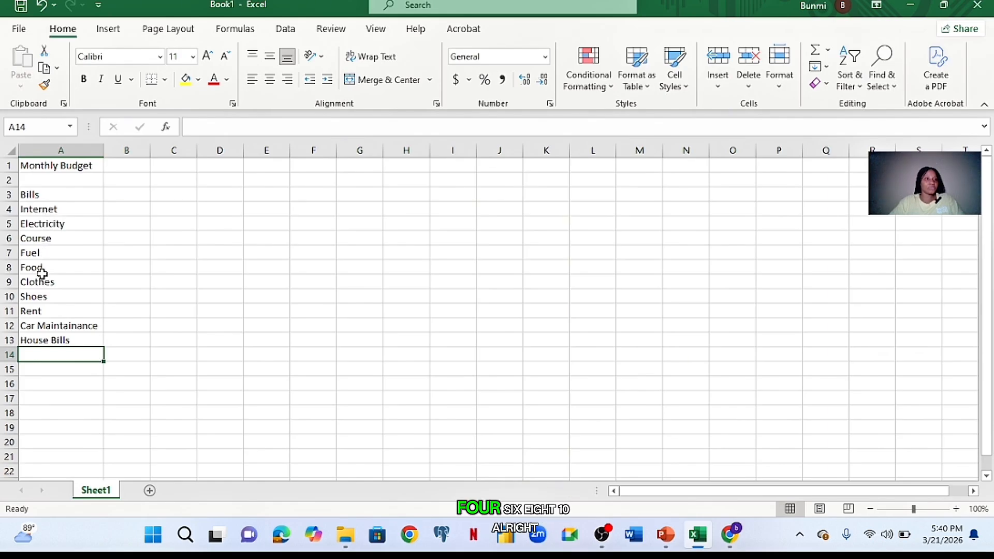
Enter "January" as the first month heading in cell B3, beside the Bills heading
{"action": "left_click", "coordinate": [138, 192]}
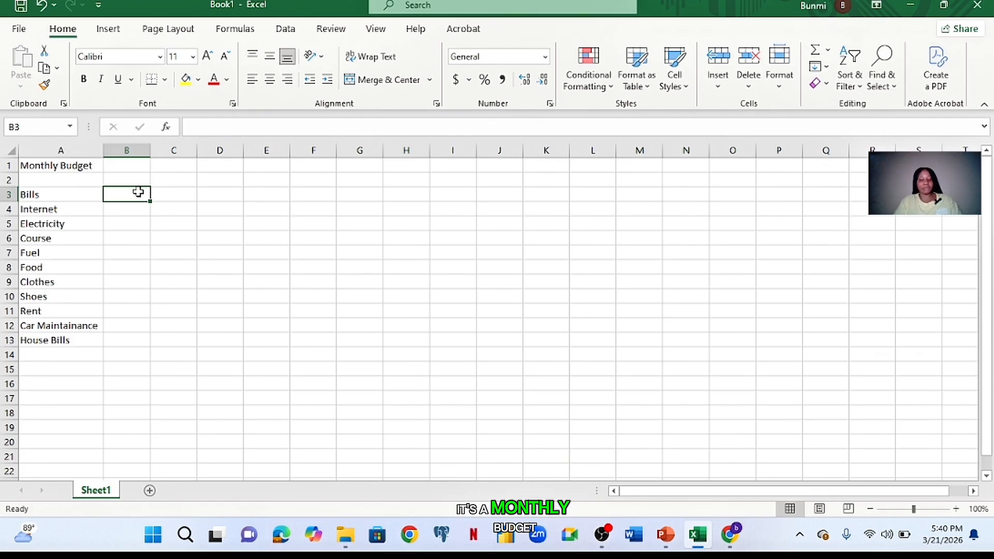
{"action": "type", "text": "Janua"}
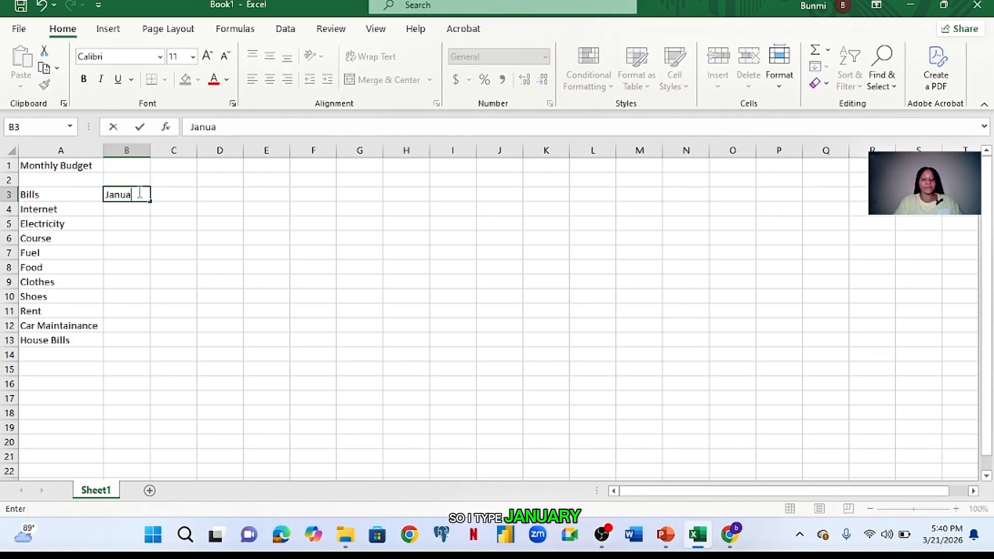
{"action": "type", "text": "ry"}
{"action": "key", "text": "Return"}
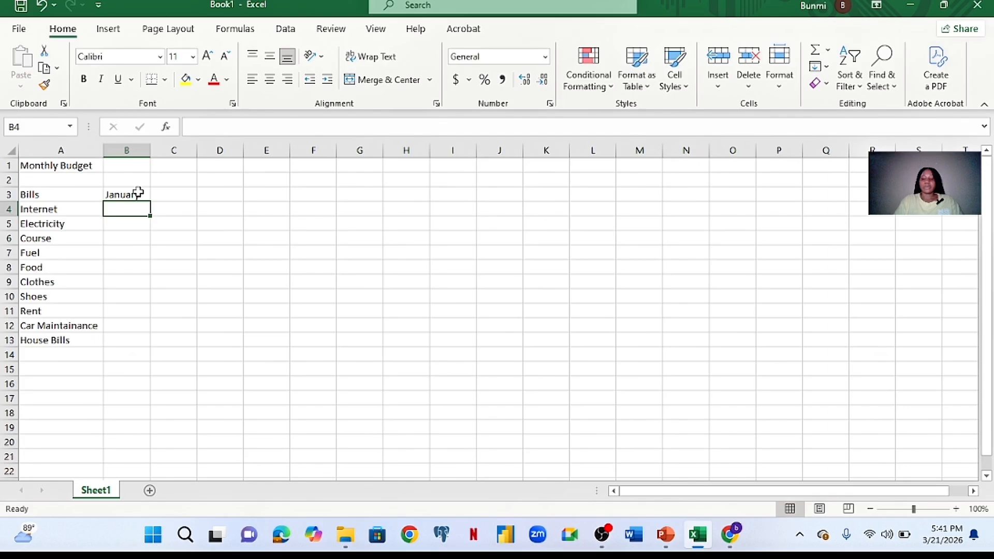
{"action": "left_click", "coordinate": [139, 192]}
{"action": "key", "text": "Tab"}
{"action": "type", "text": "fe"}
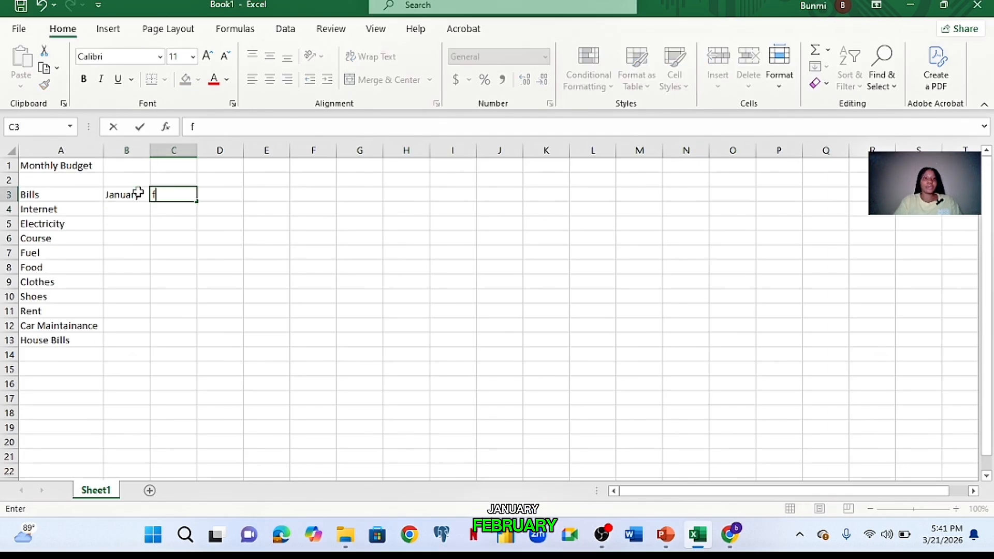
{"action": "key", "text": "BackSpace"}
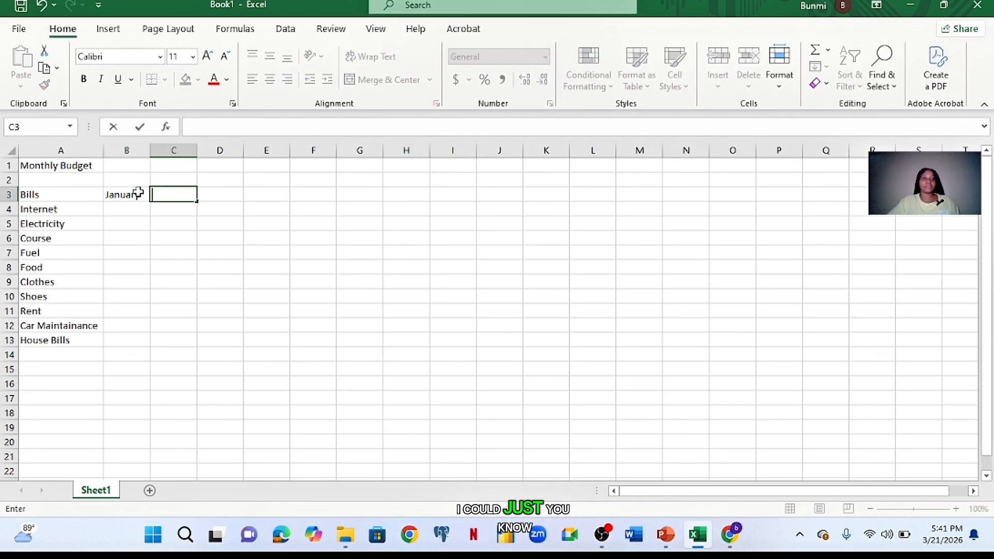
Autofill the month headings from January in B3 across row 3 to June in G3
{"action": "left_click", "coordinate": [138, 193]}
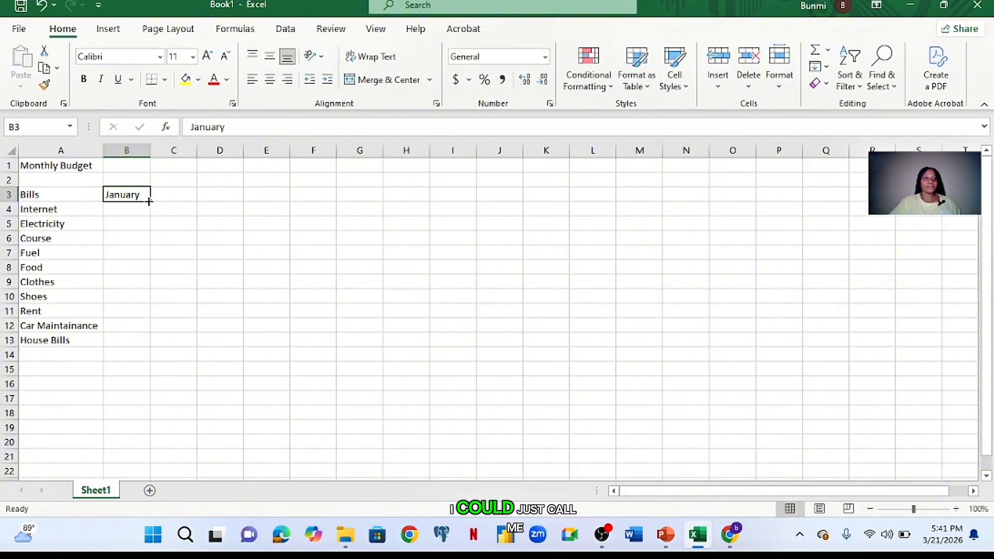
{"action": "left_click_drag", "start_coordinate": [149, 201], "coordinate": [365, 195]}
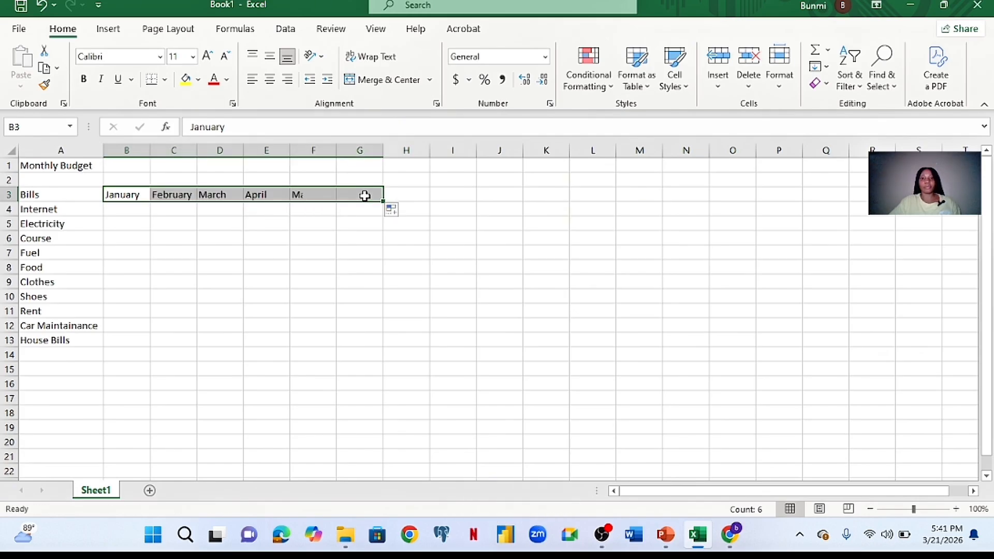
{"action": "left_click", "coordinate": [346, 210]}
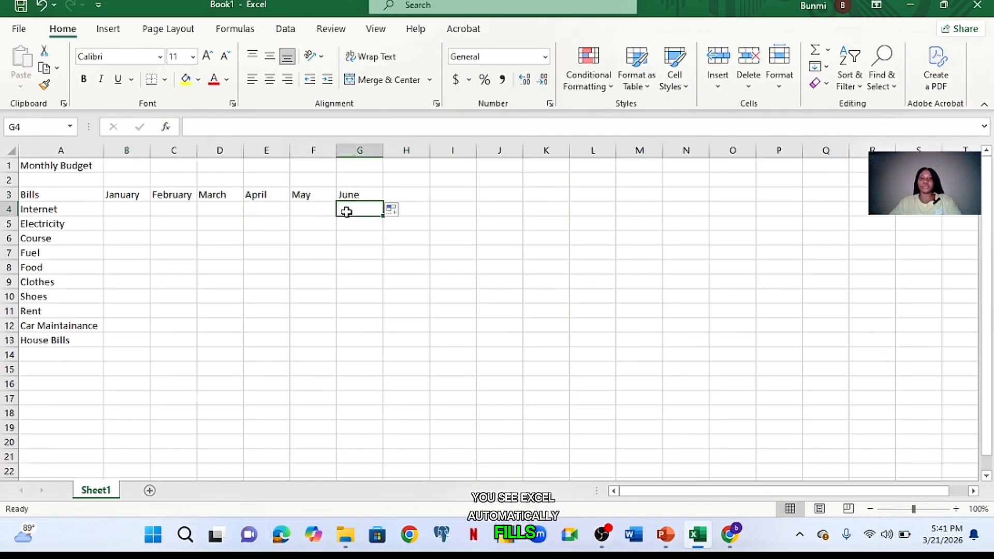
Enter the label "Total" in H3 after the month headings and in A14 below the bills list
{"action": "left_click", "coordinate": [413, 195]}
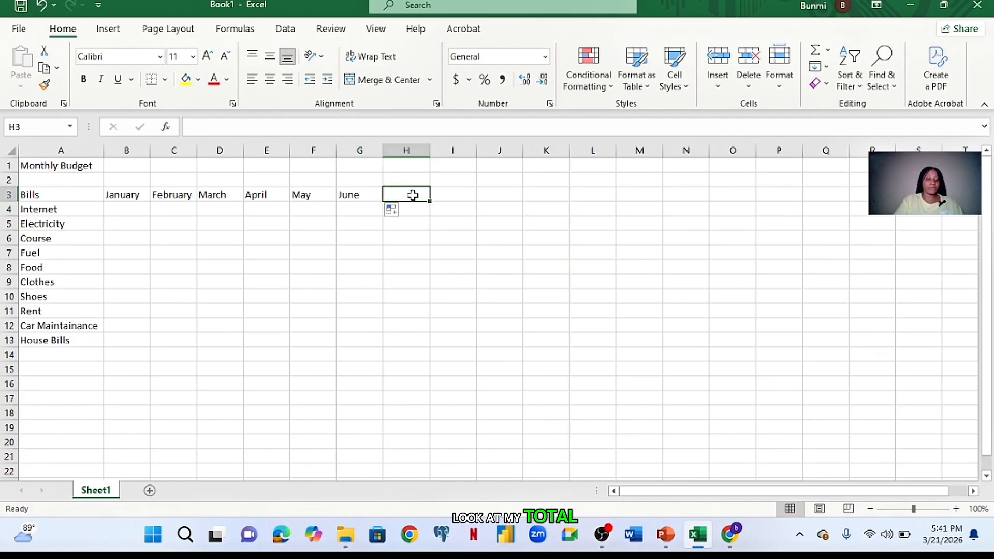
{"action": "type", "text": "Total"}
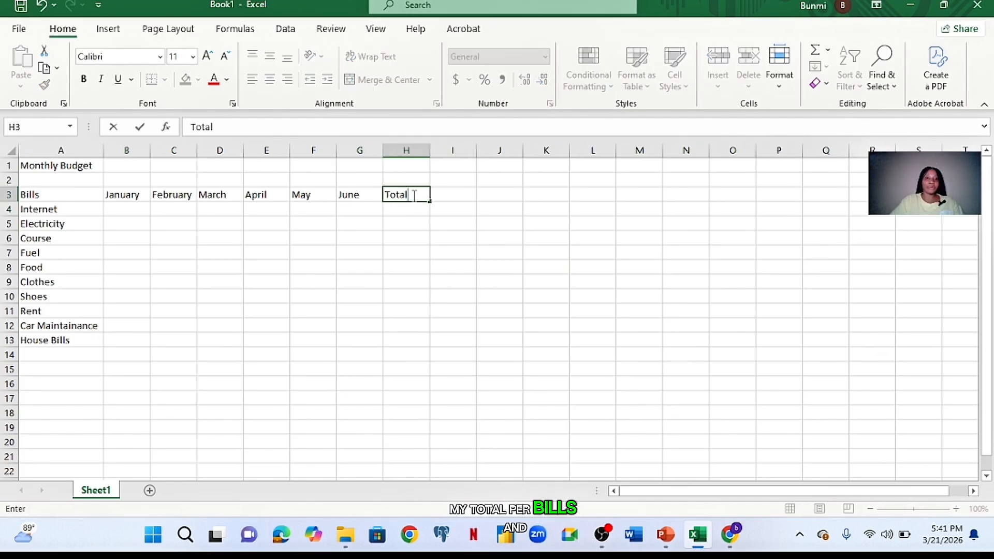
{"action": "left_click", "coordinate": [32, 355]}
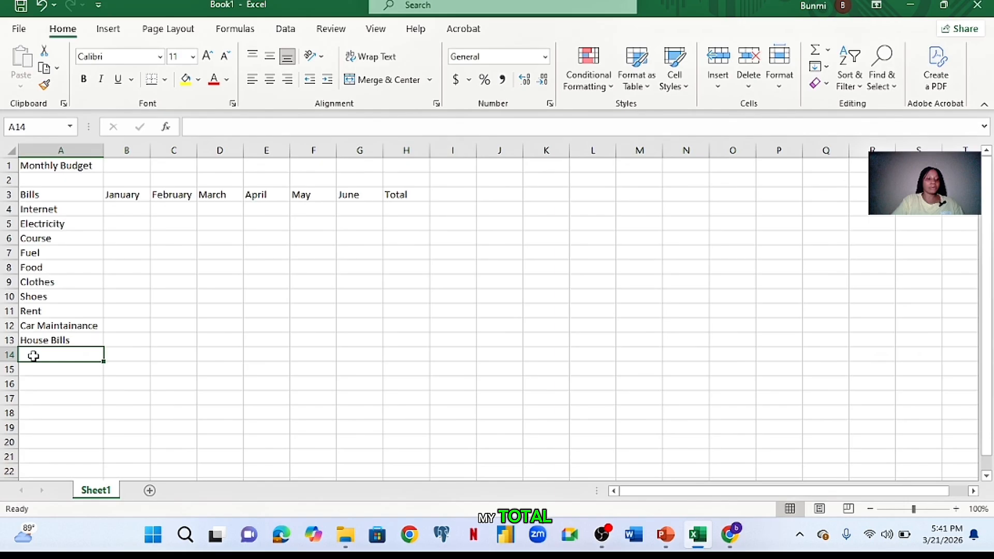
{"action": "type", "text": "Total"}
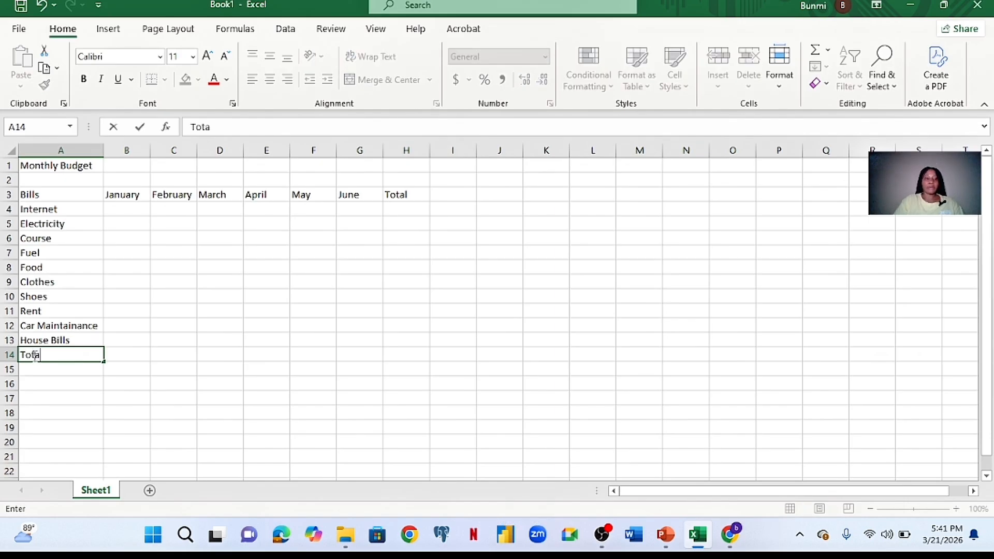
Enter 20,000 as the January amount for Internet in cell B4
{"action": "left_click", "coordinate": [131, 209]}
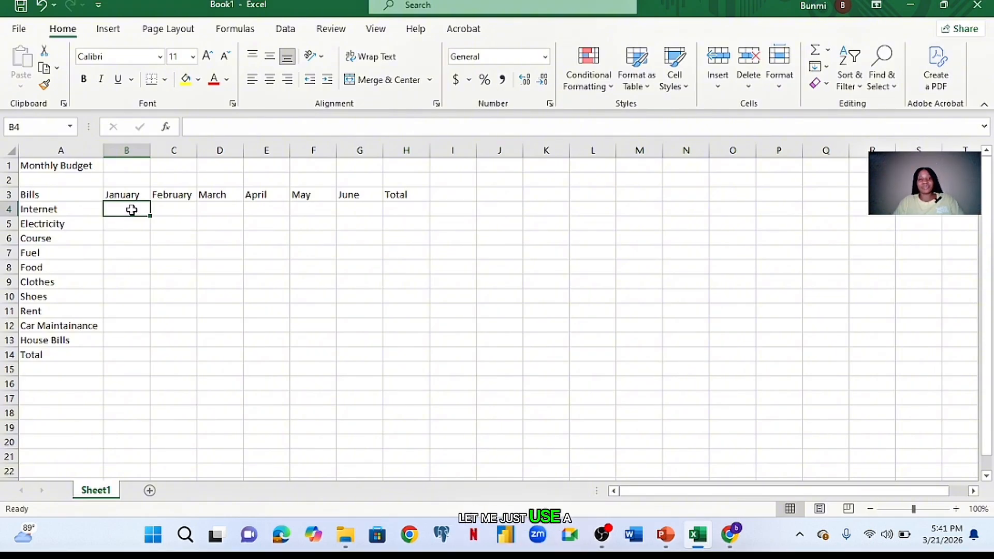
{"action": "type", "text": "20"}
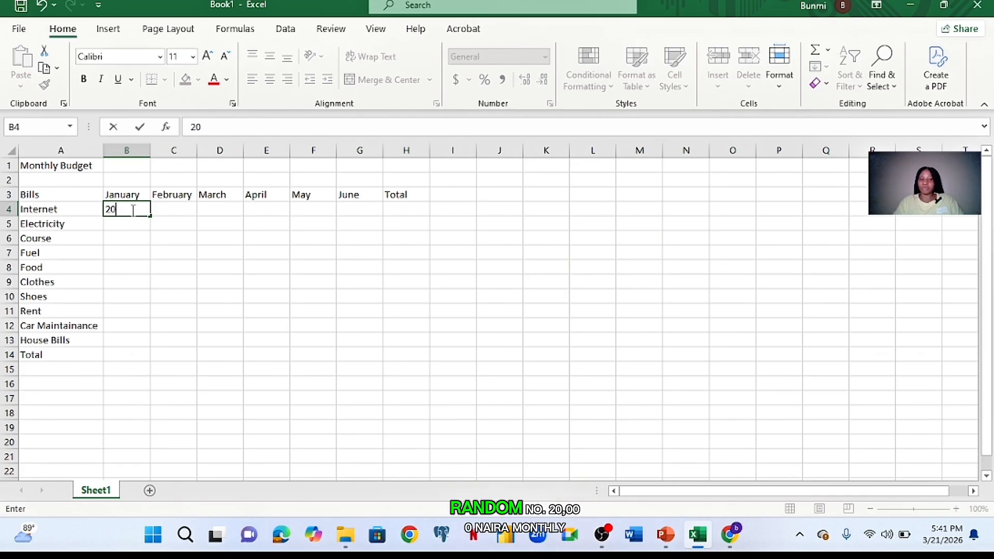
{"action": "type", "text": ",000"}
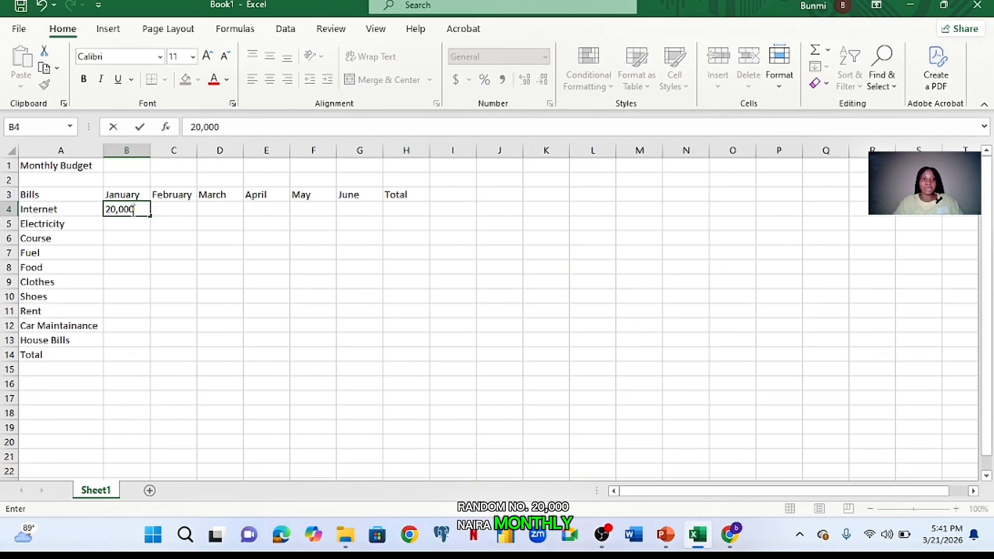
{"action": "key", "text": "Return"}
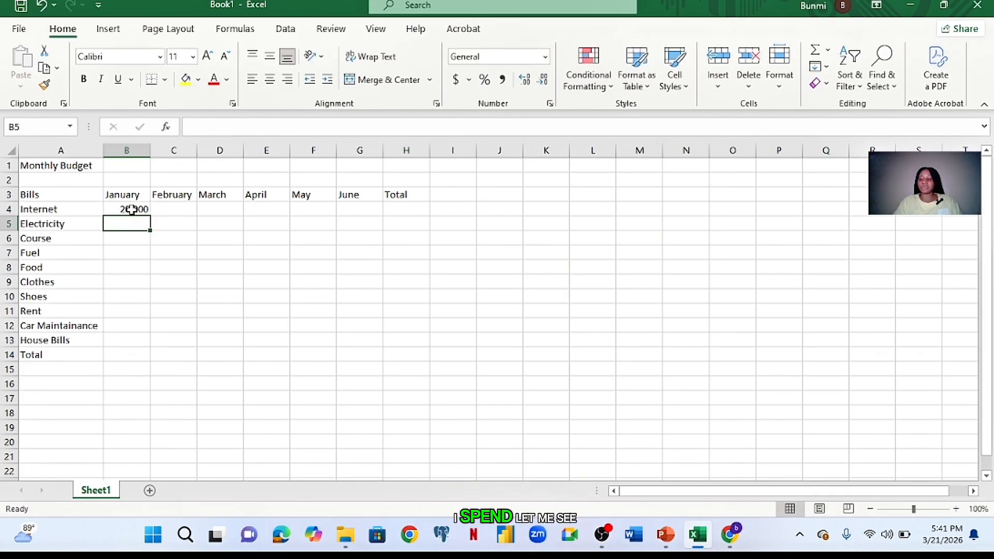
Enter the January amounts 30,000 for Electricity in B5 and 50,000 for Course in B6
{"action": "key", "text": "Page_Down"}
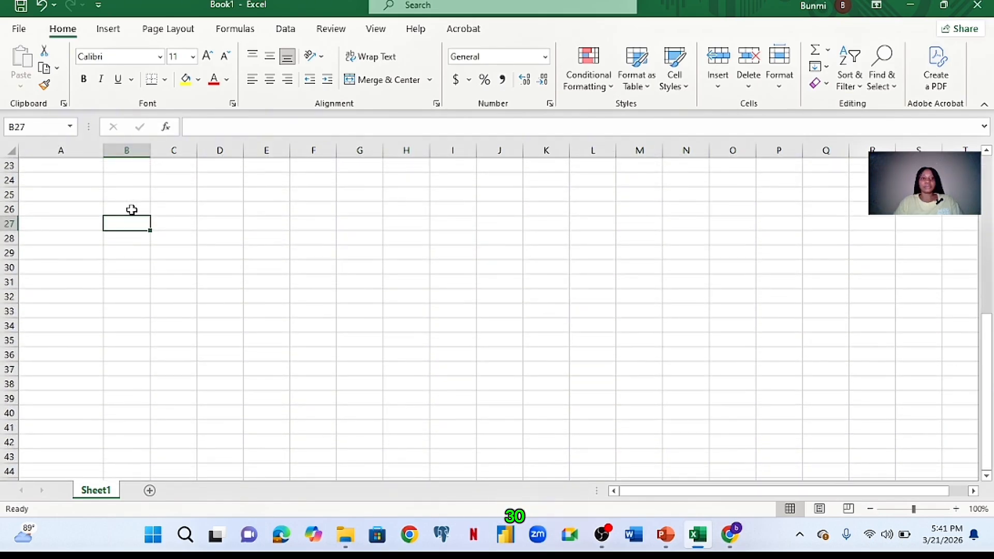
{"action": "scroll", "coordinate": [132, 210], "scroll_direction": "up", "scroll_amount": 7}
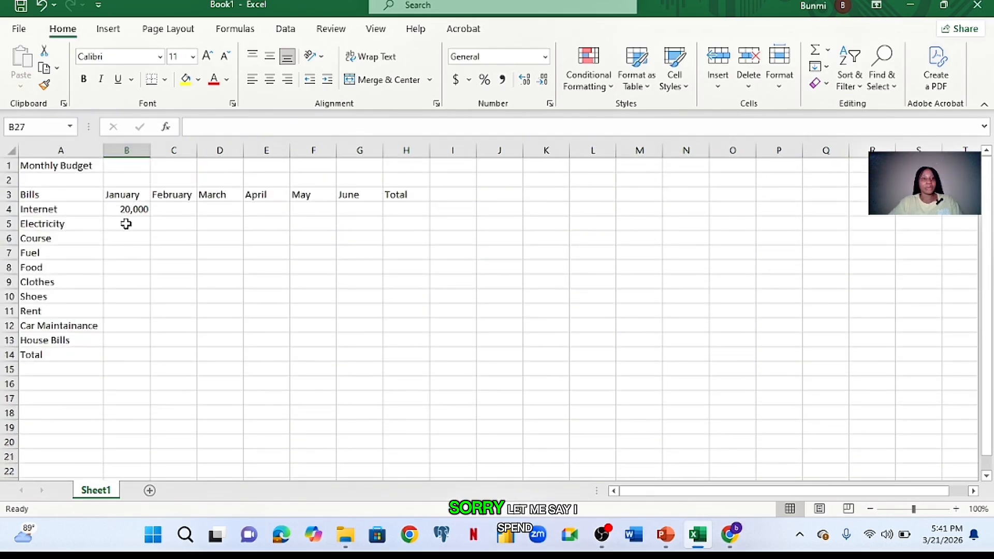
{"action": "left_click", "coordinate": [126, 224]}
{"action": "type", "text": "30,"}
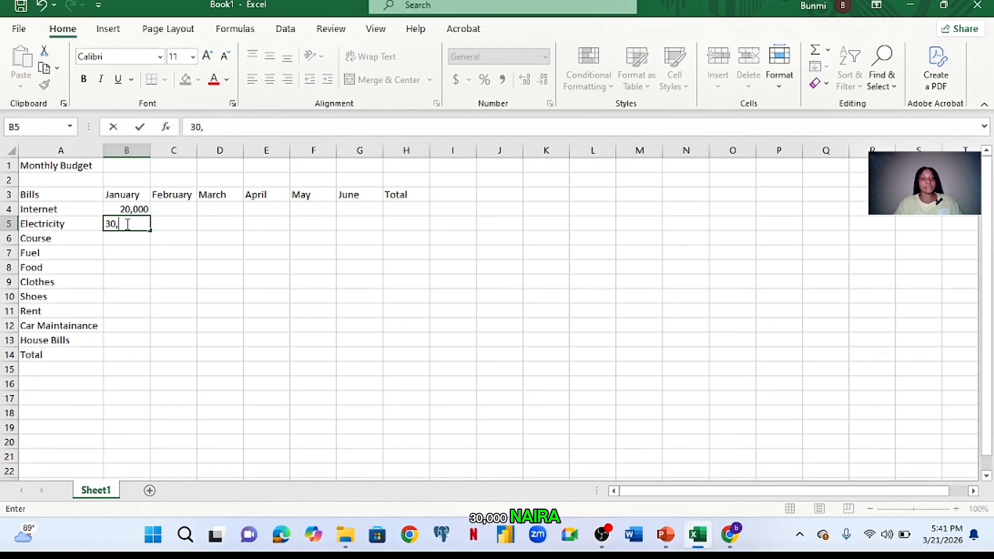
{"action": "type", "text": "000"}
{"action": "key", "text": "Return"}
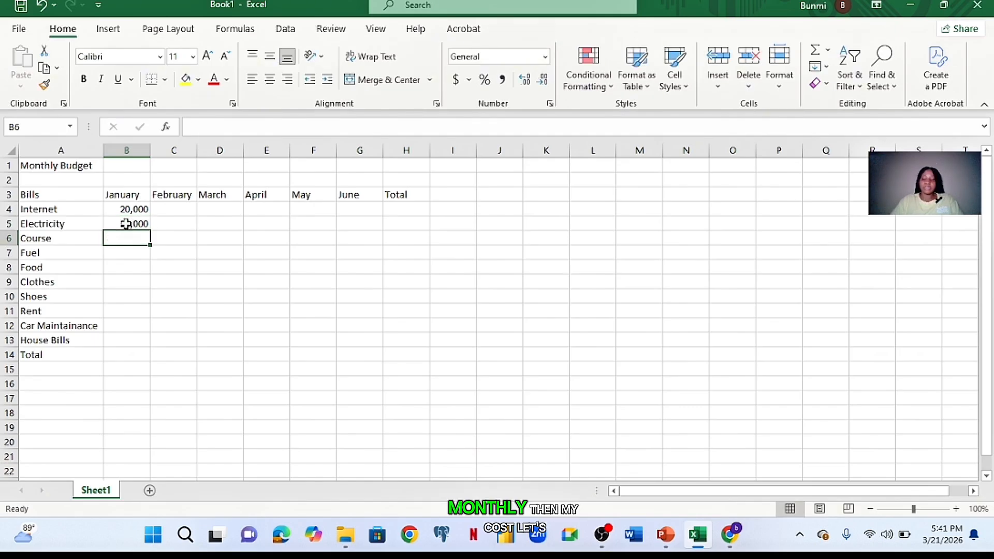
{"action": "type", "text": "50"}
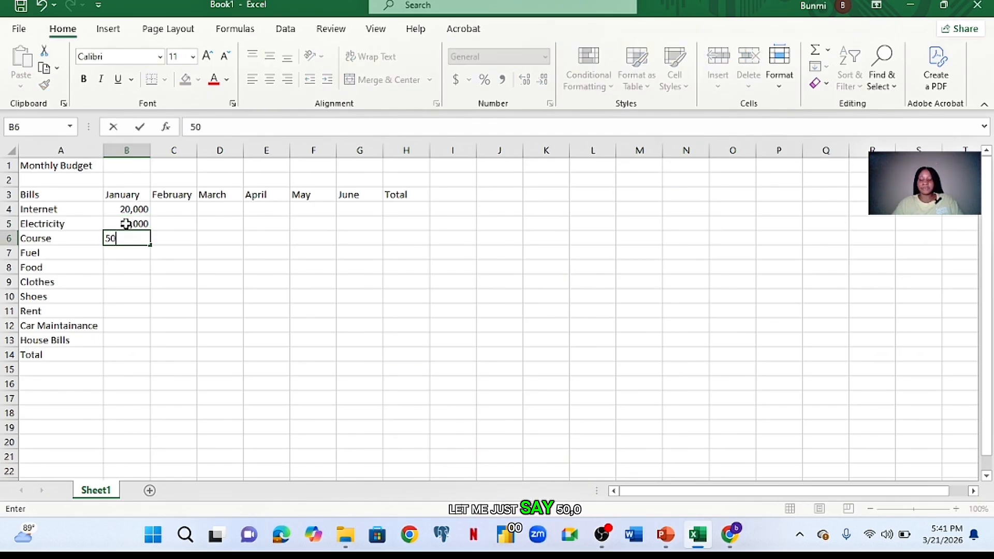
{"action": "type", "text": ",000"}
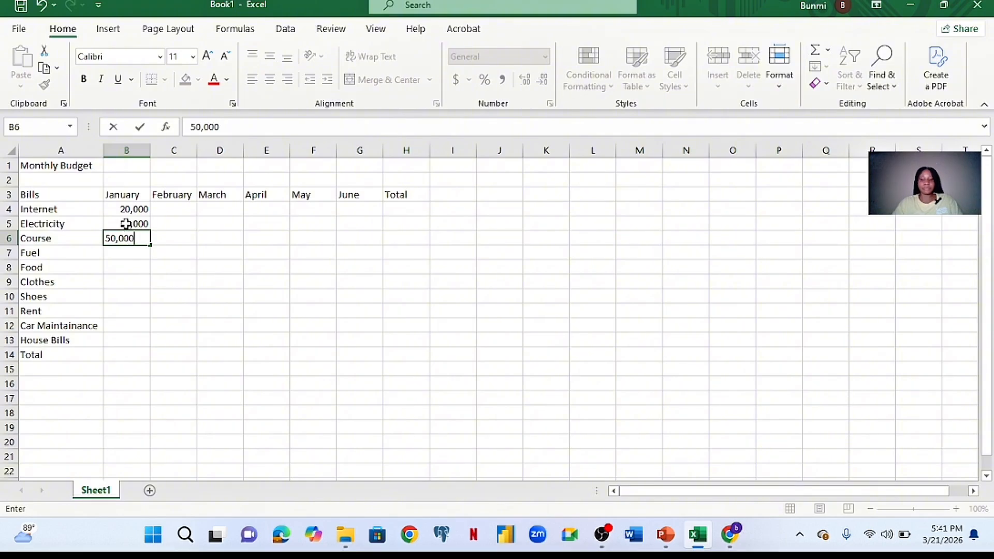
{"action": "key", "text": "Return"}
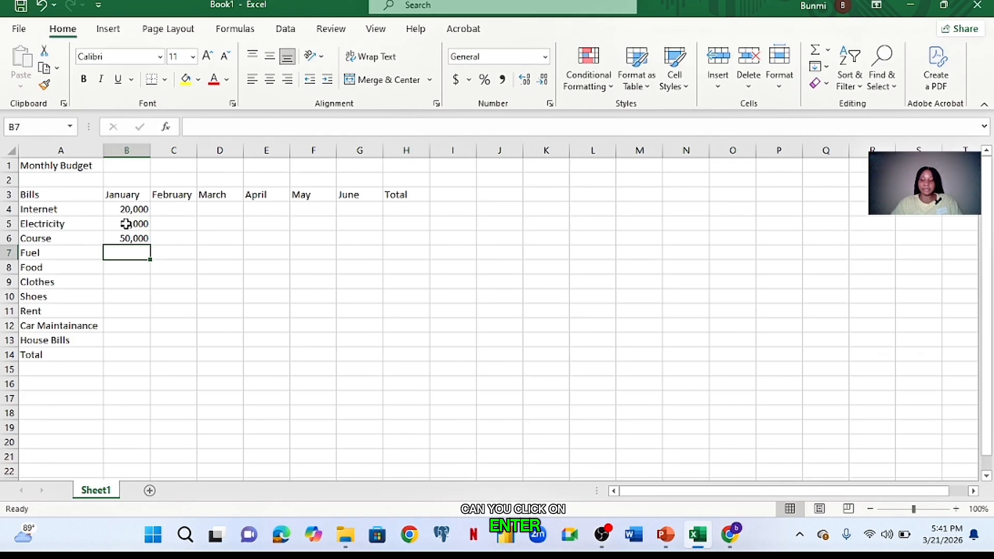
{"action": "key", "text": "Right"}
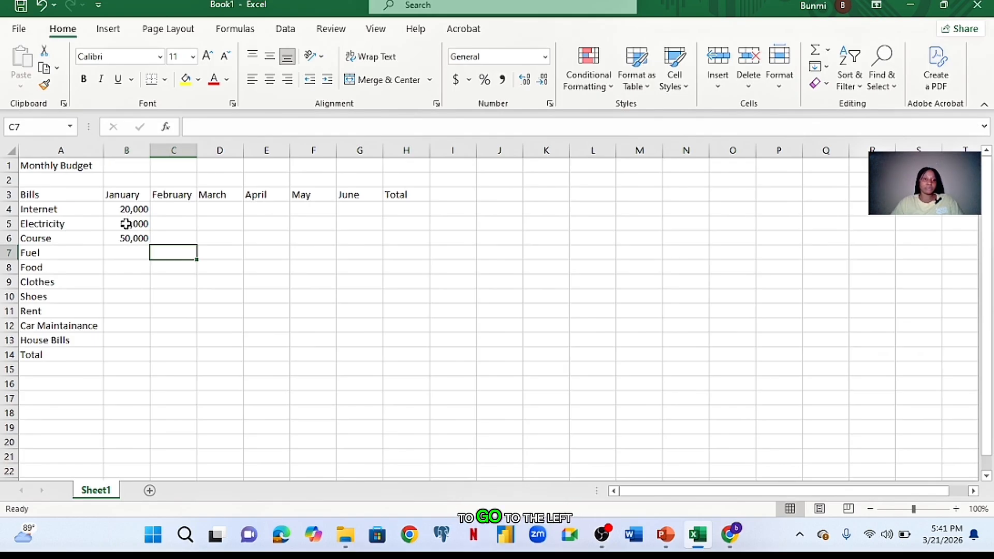
{"action": "key", "text": "Tab"}
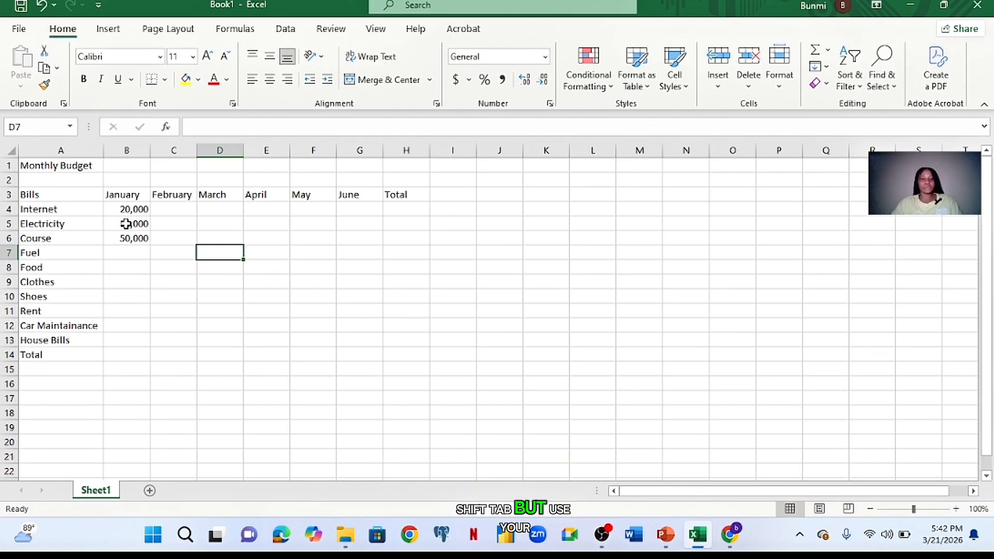
{"action": "key", "text": "Up"}
{"action": "key", "text": "Left"}
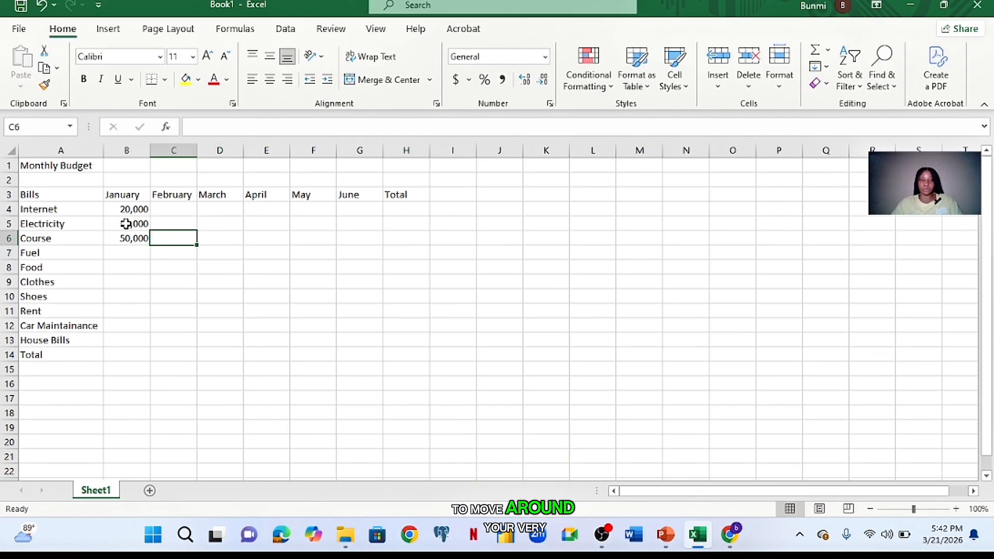
{"action": "key", "text": "Down"}
{"action": "key", "text": "Left"}
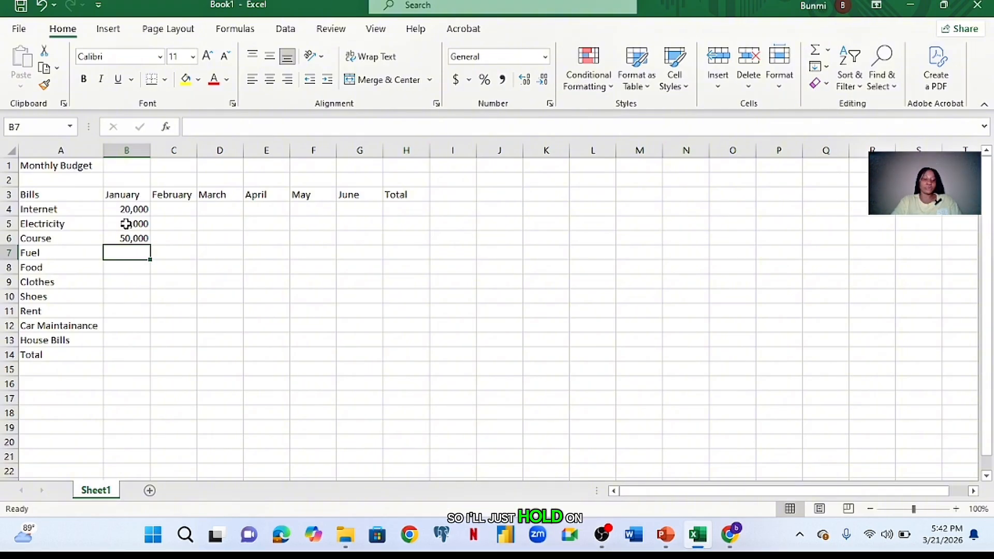
Fill the January Fuel amount in B7 from the cell above and enter 30,000 for Food in B8
{"action": "key", "text": "ctrl+d"}
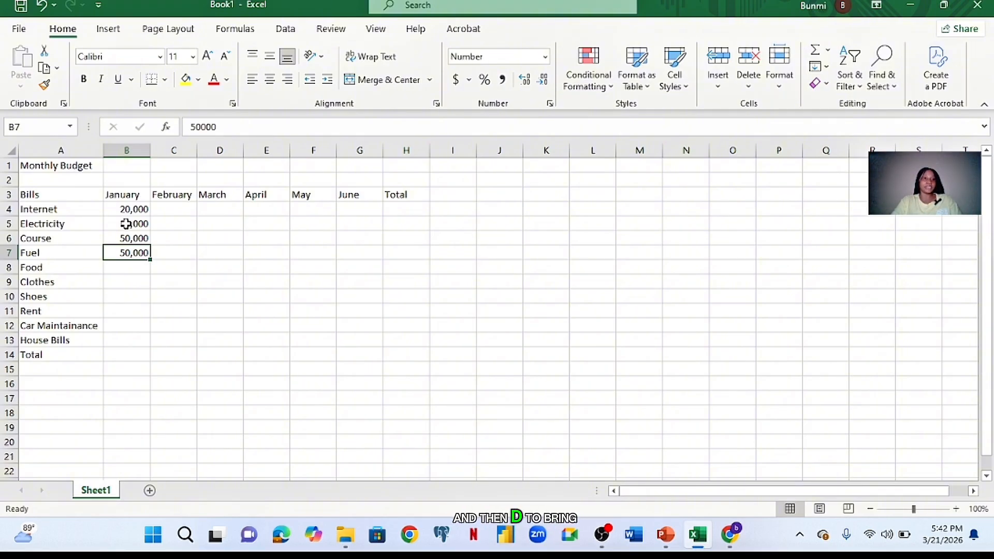
{"action": "key", "text": "Down"}
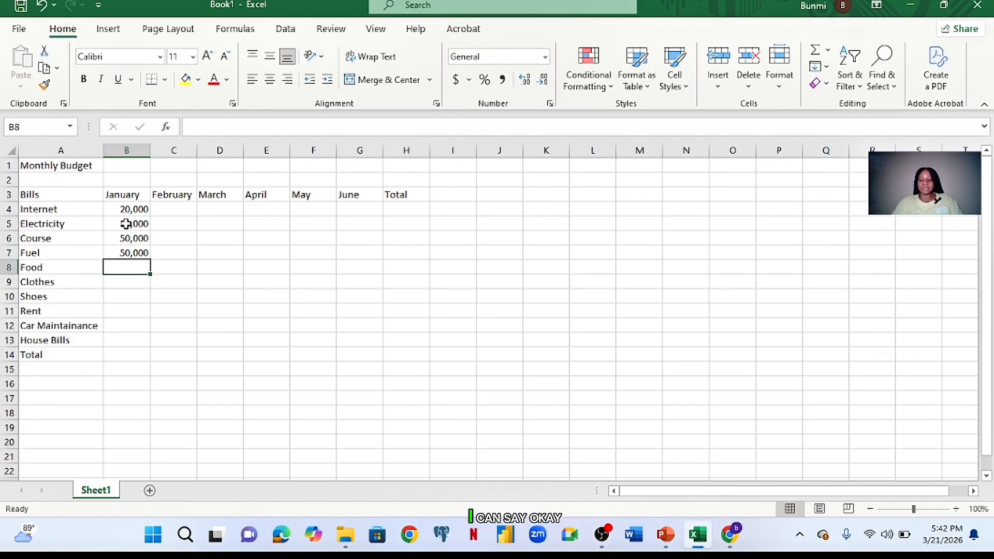
{"action": "type", "text": "30"}
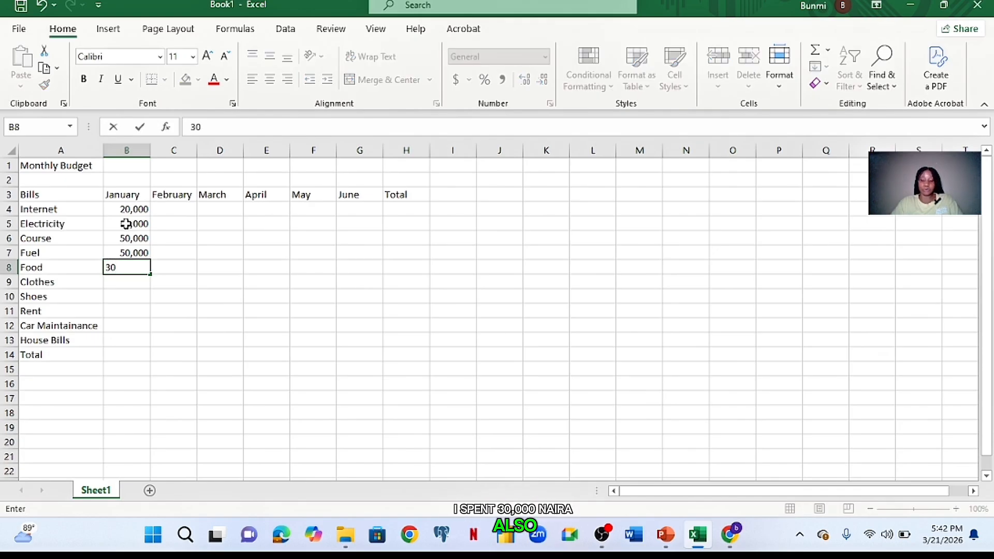
{"action": "type", "text": ",000"}
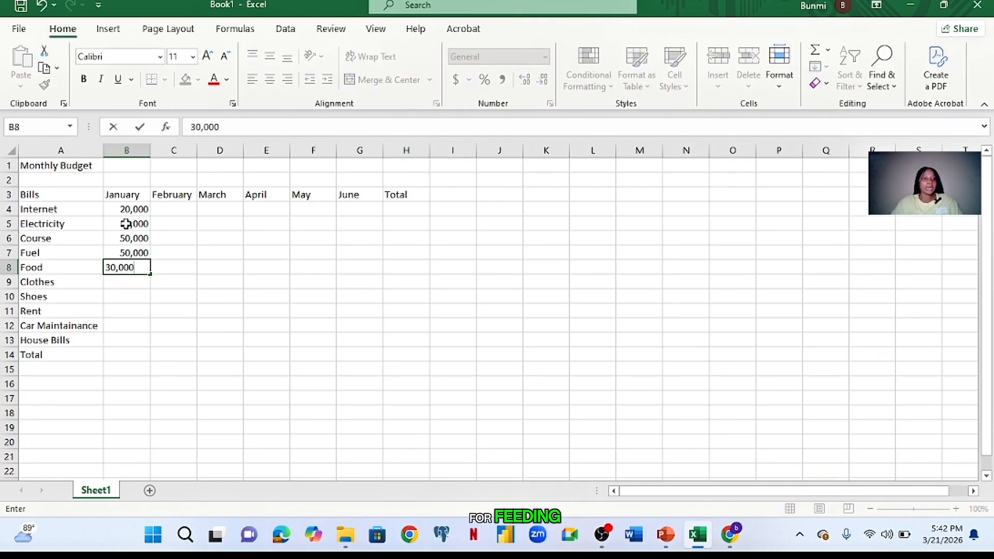
{"action": "key", "text": "Return"}
Enter the January amounts 80,000 for Clothes in B9 and 100,000 for Shoes in B10
{"action": "type", "text": "8"}
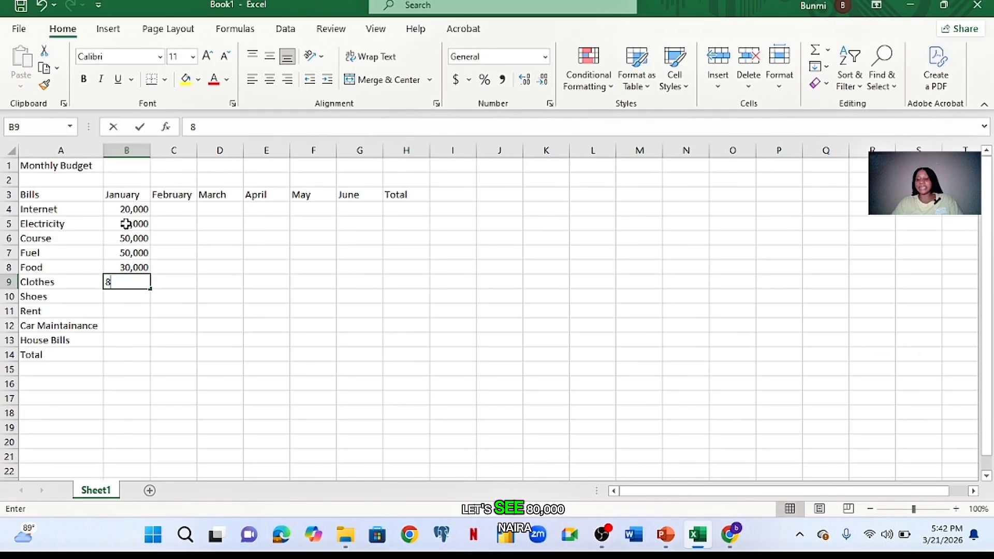
{"action": "type", "text": "0,0000"}
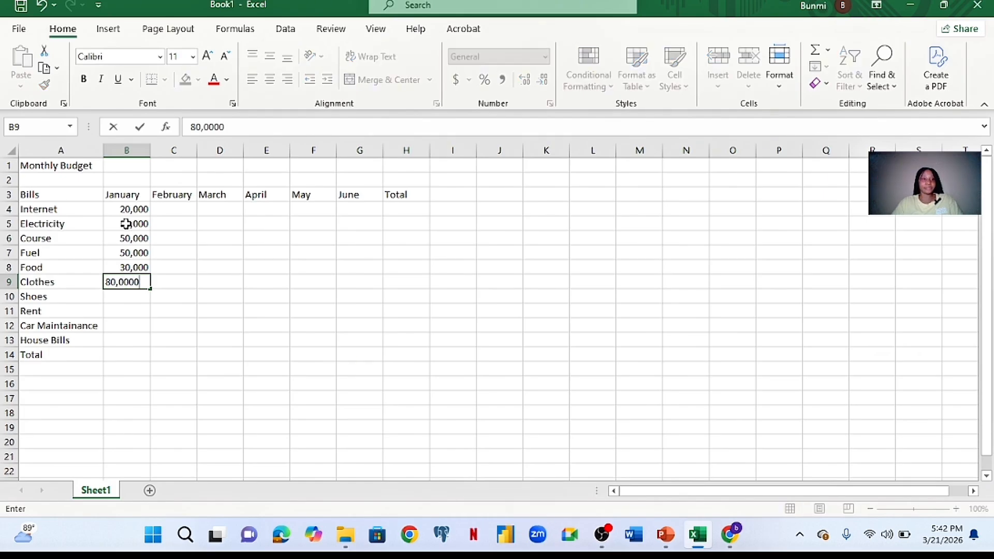
{"action": "key", "text": "Return"}
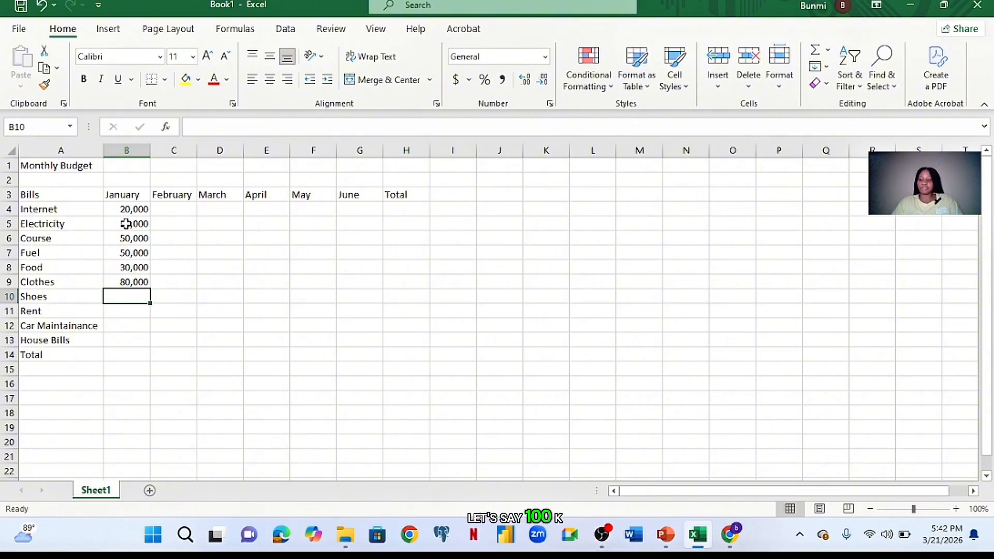
{"action": "type", "text": "100,000"}
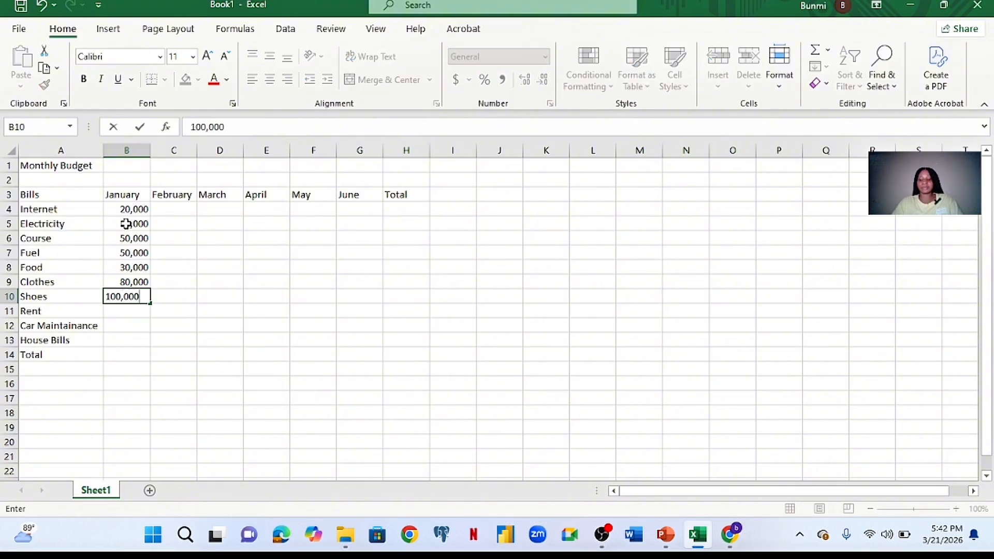
{"action": "key", "text": "Return"}
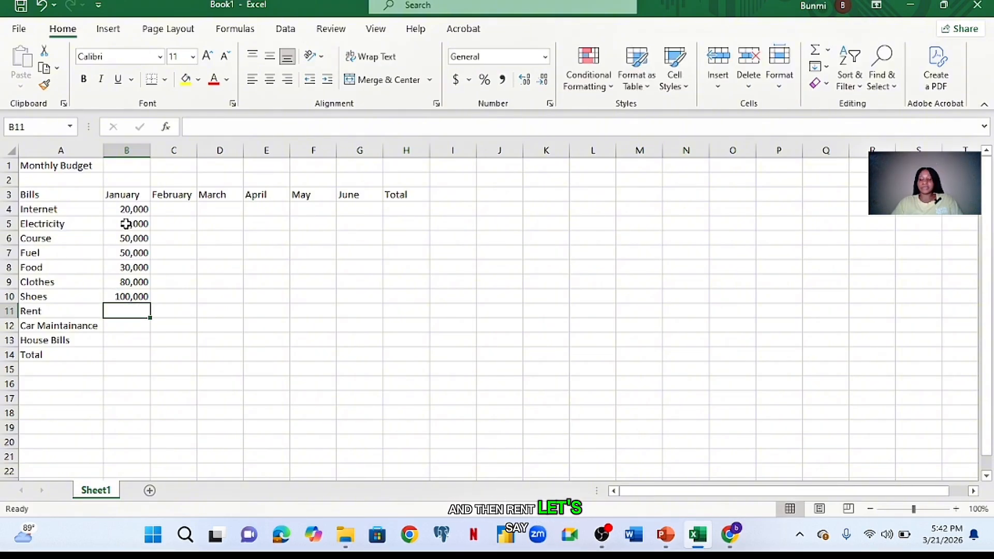
Enter the January amounts 500,000 for Rent in B11 and 50,000 for Car Maintainance in B12
{"action": "type", "text": "500"}
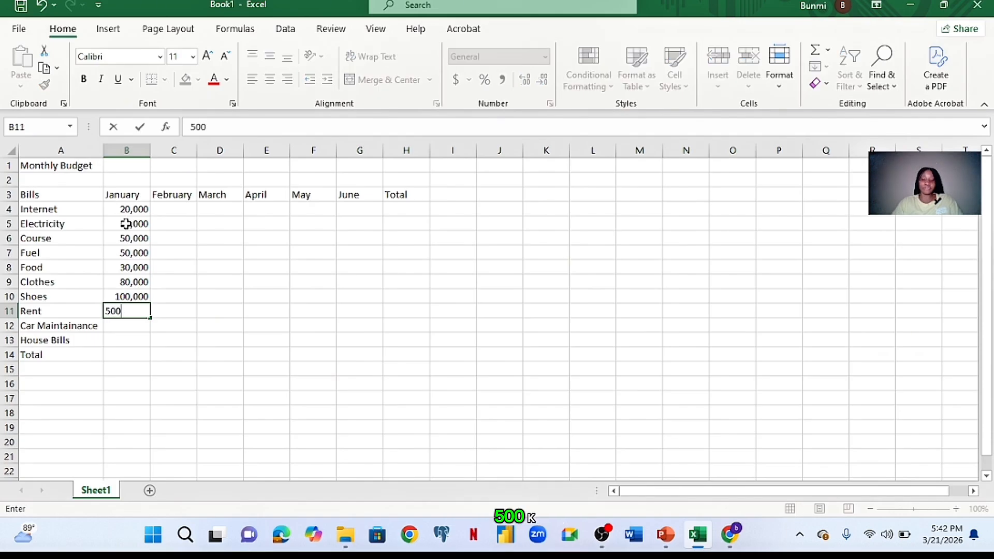
{"action": "type", "text": ",000"}
{"action": "key", "text": "Return"}
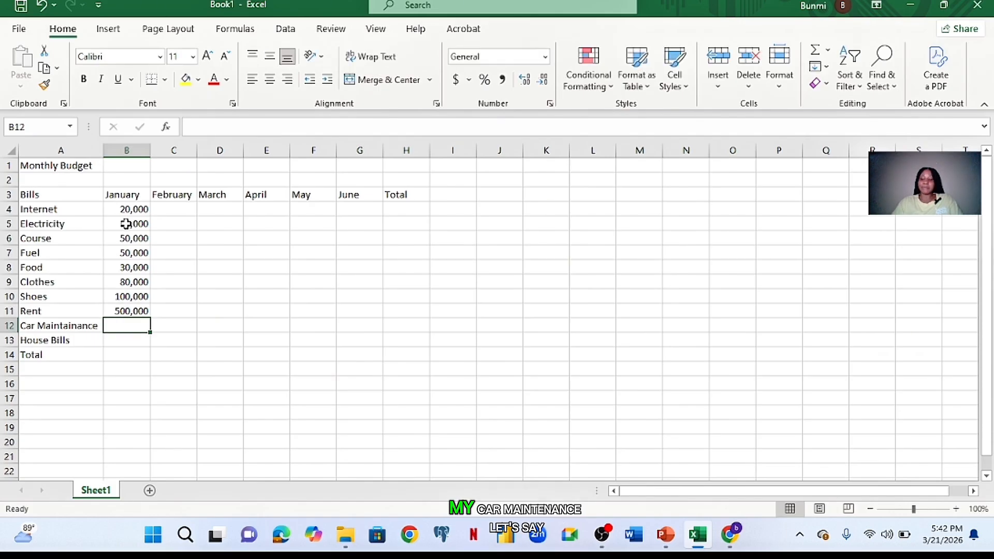
{"action": "type", "text": "50,000"}
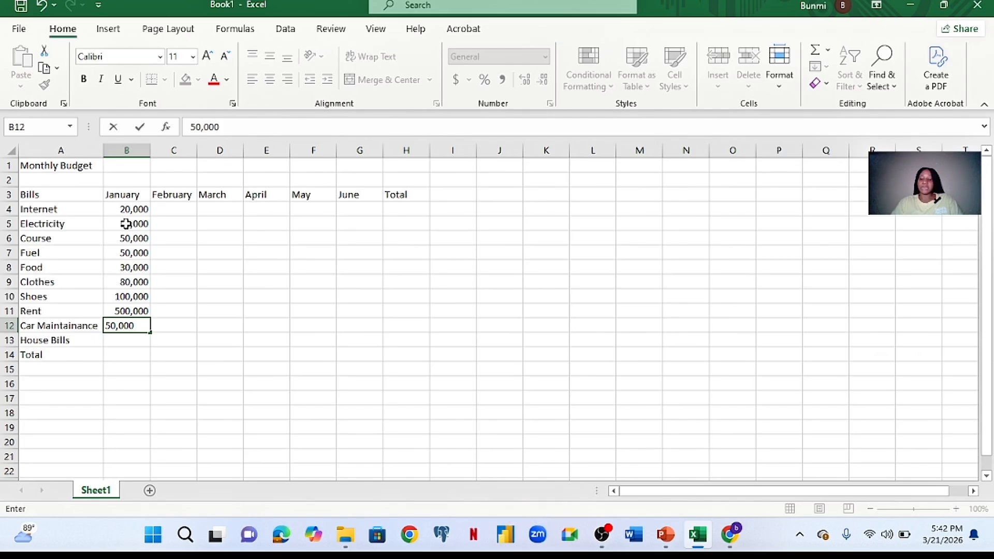
{"action": "key", "text": "Return"}
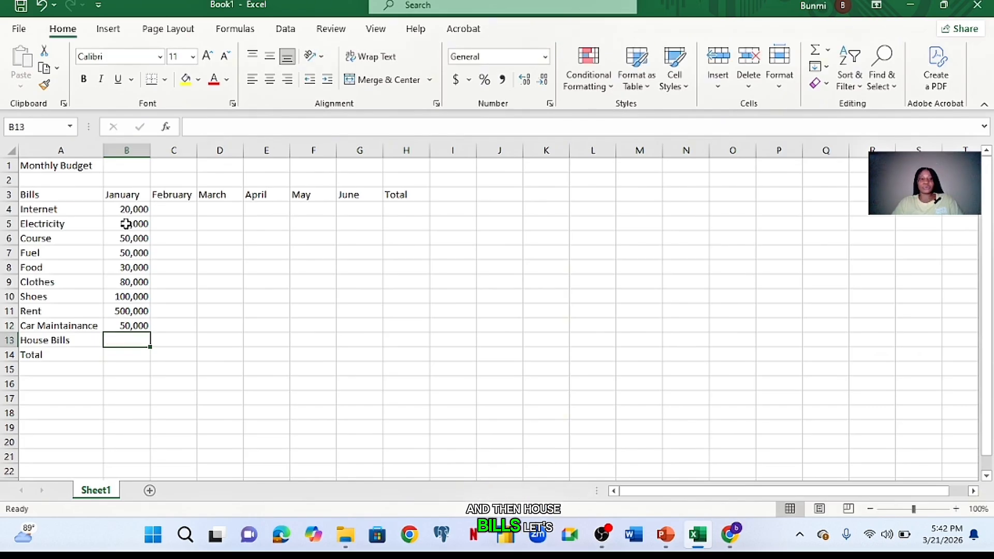
Enter 35,000 as the January amount for House Bills in cell B13
{"action": "type", "text": "3"}
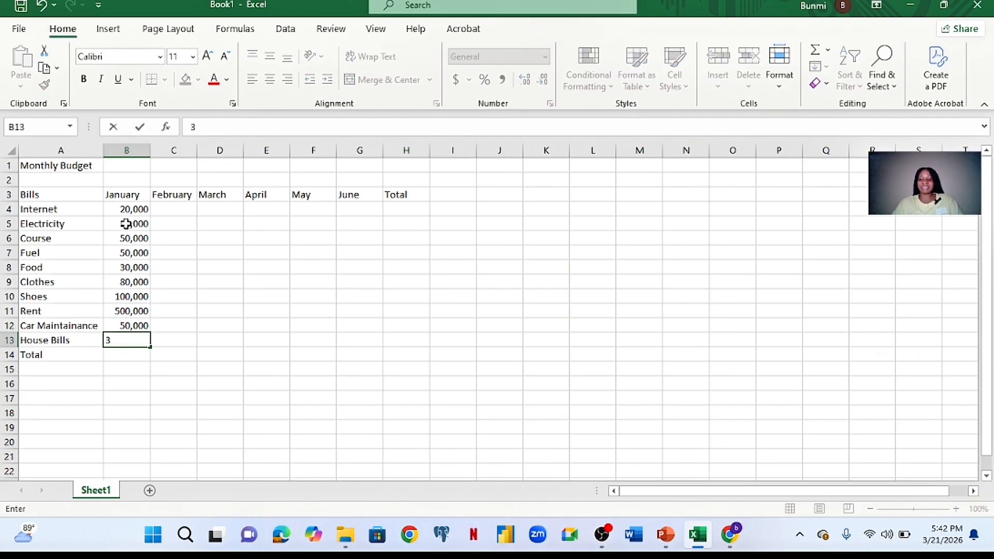
{"action": "type", "text": "5,00"}
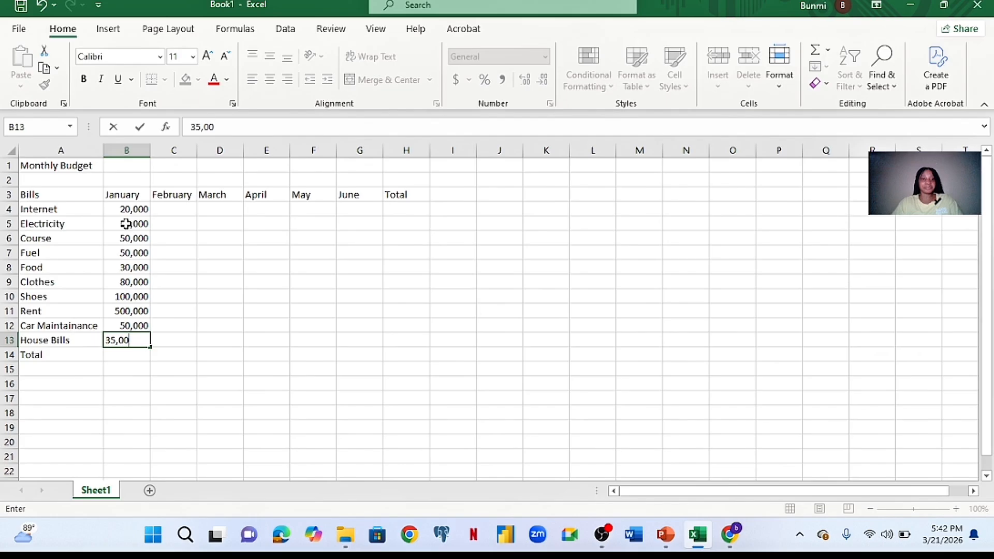
{"action": "type", "text": "0"}
{"action": "key", "text": "Return"}
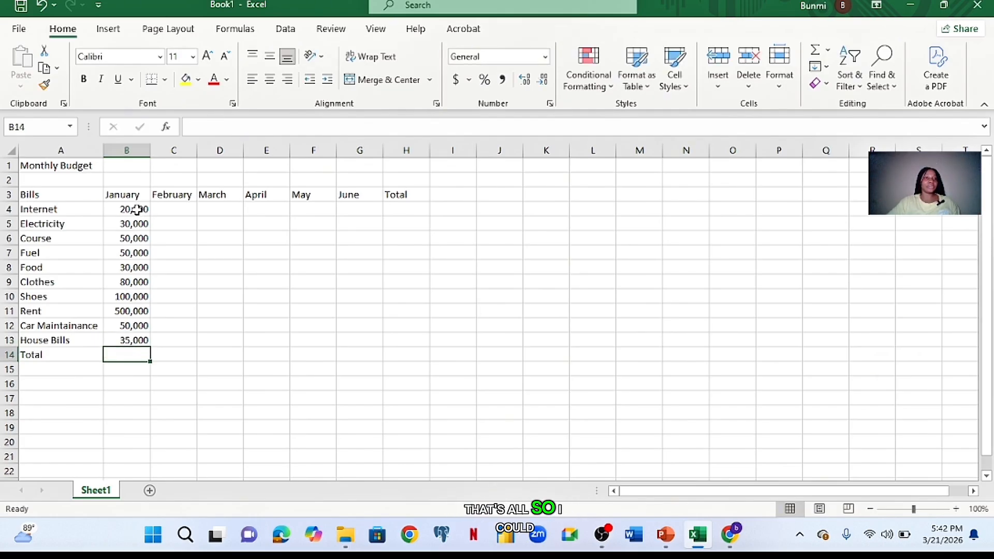
Copy all the January amounts in B4:B13
{"action": "left_click_drag", "start_coordinate": [137, 209], "coordinate": [137, 339]}
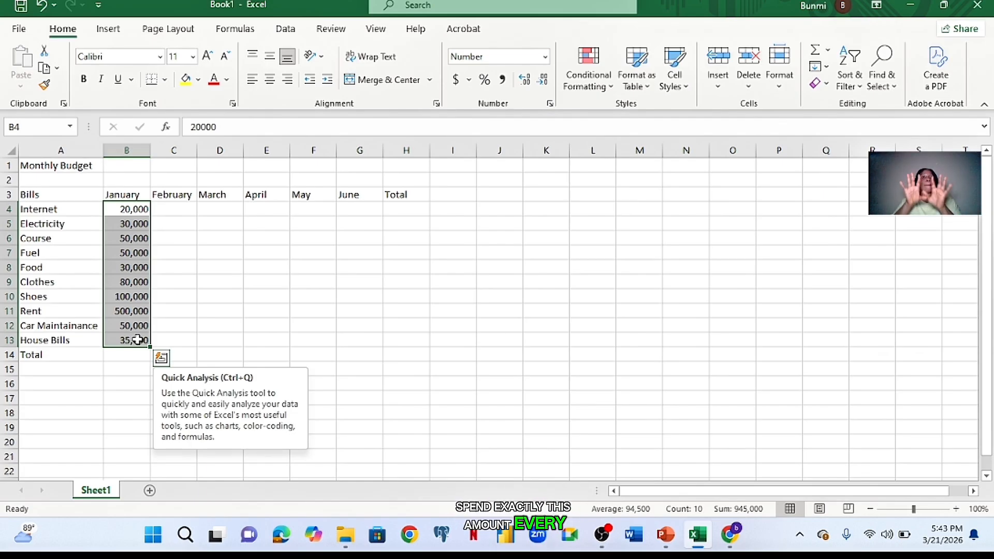
{"action": "key", "text": "ctrl+c"}
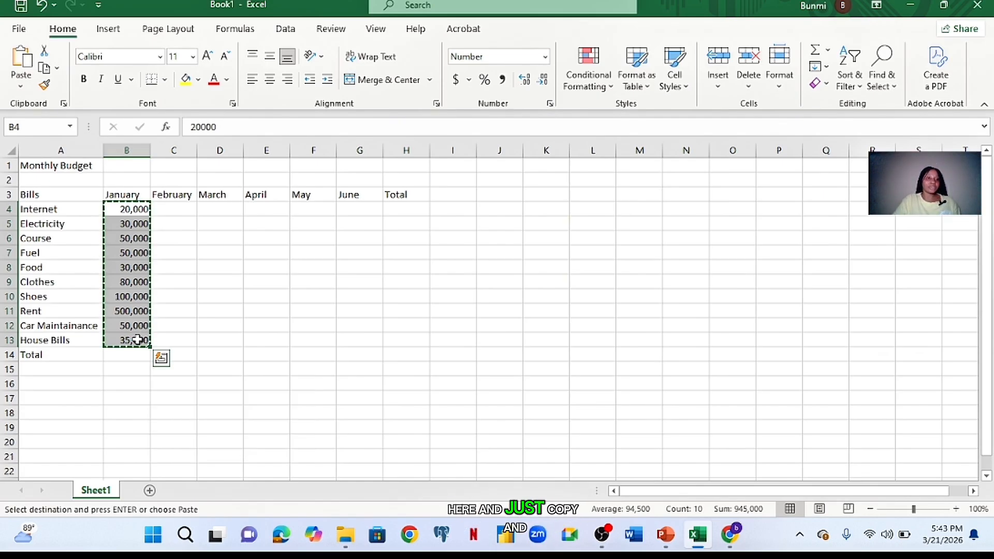
{"action": "left_click_drag", "start_coordinate": [176, 209], "coordinate": [172, 340]}
{"action": "key", "text": "ctrl+v"}
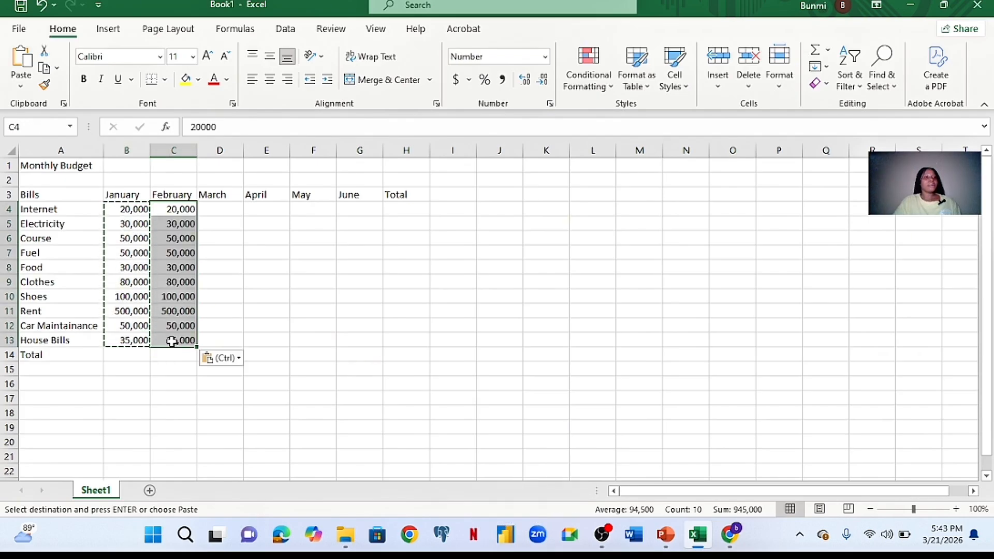
{"action": "key", "text": "ctrl+z"}
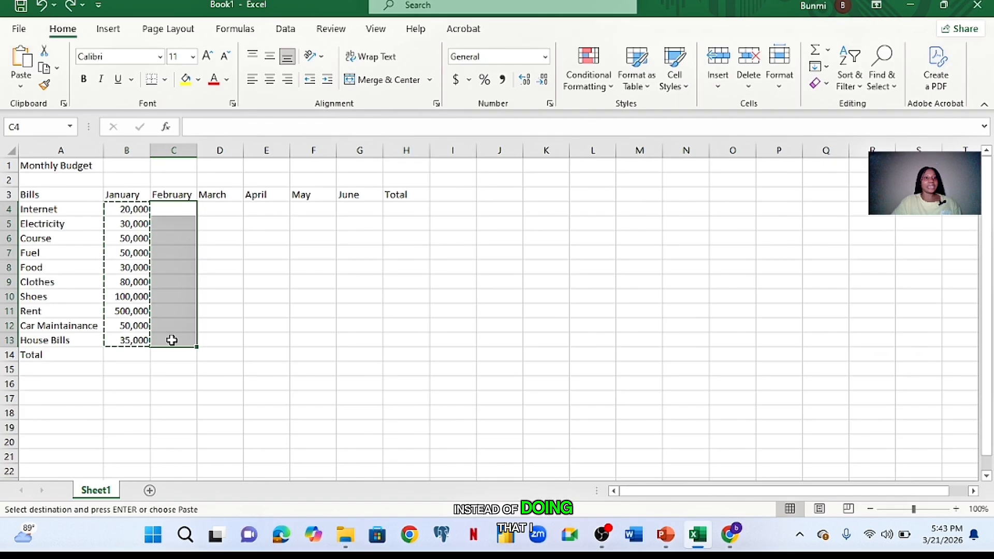
Paste the copied January amounts into C4:G13 for February to June and clear the copy outline around the source cells
{"action": "left_click_drag", "start_coordinate": [134, 208], "coordinate": [355, 339]}
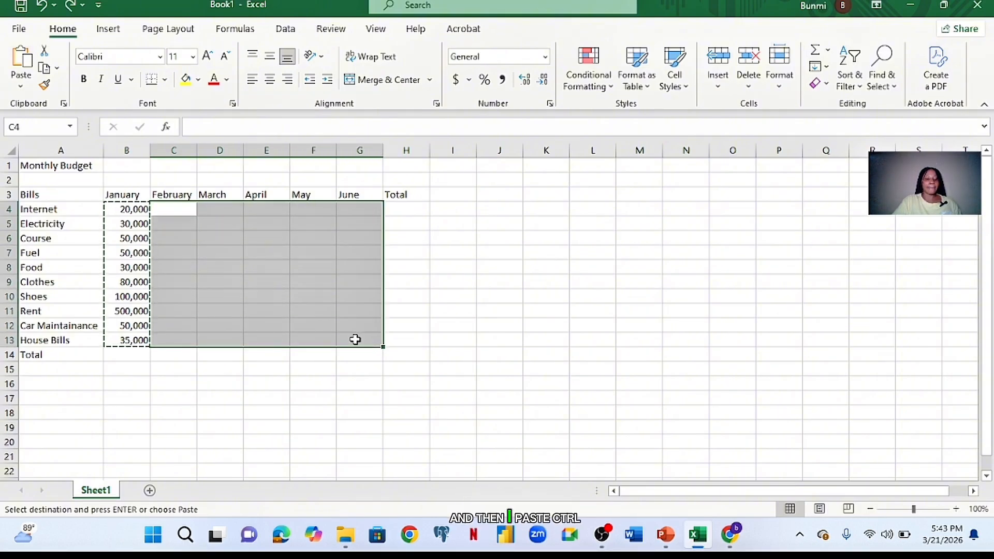
{"action": "key", "text": "ctrl+v"}
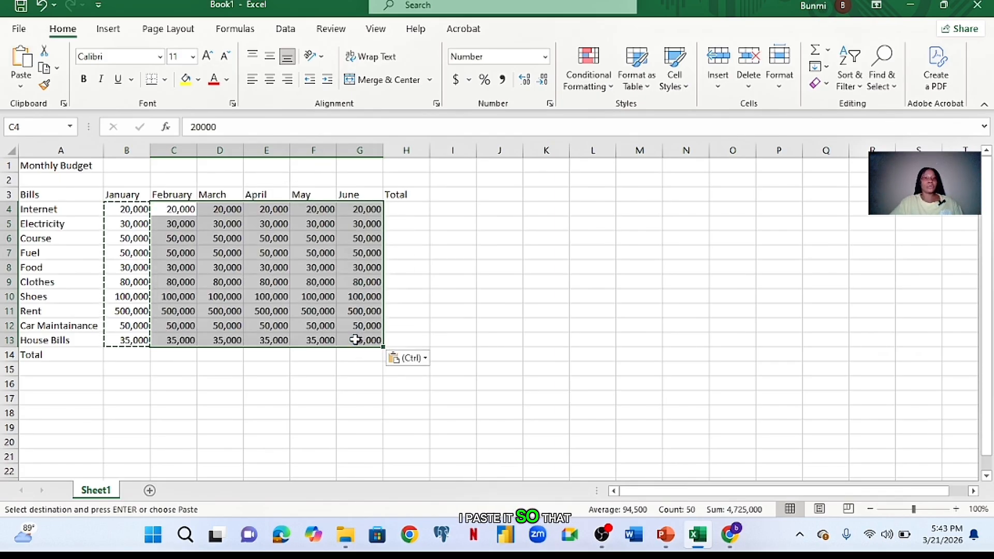
{"action": "left_click", "coordinate": [356, 340]}
{"action": "key", "text": "Home"}
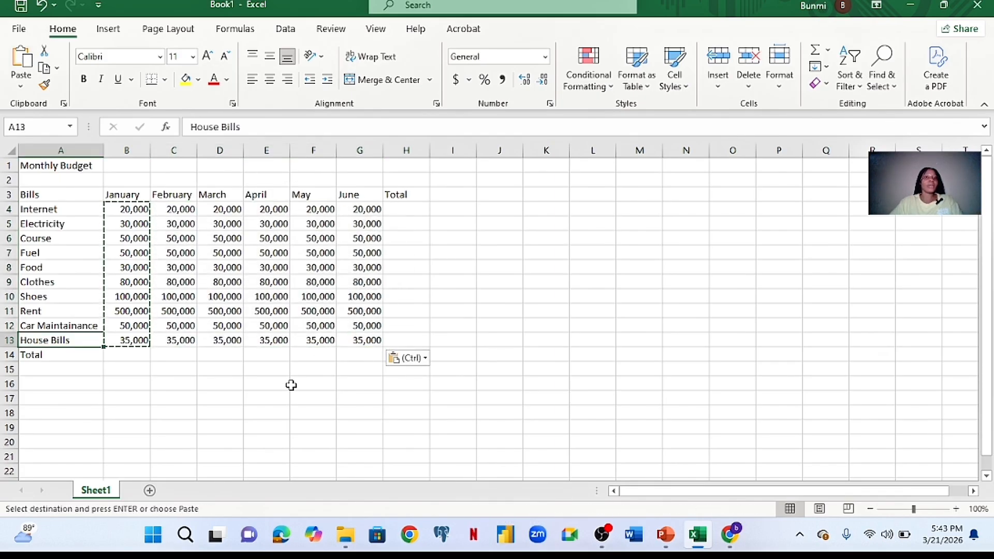
{"action": "left_click", "coordinate": [266, 384]}
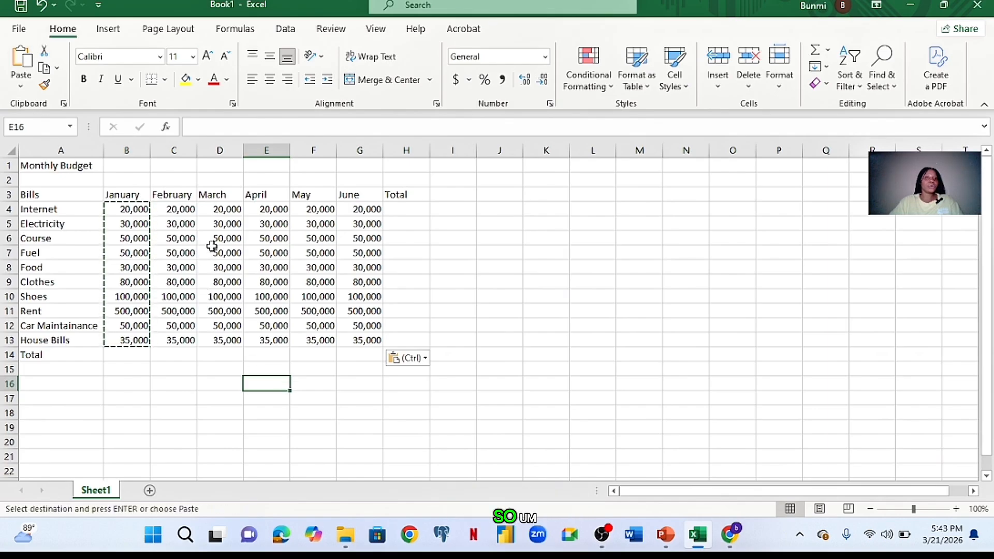
{"action": "left_click", "coordinate": [404, 211]}
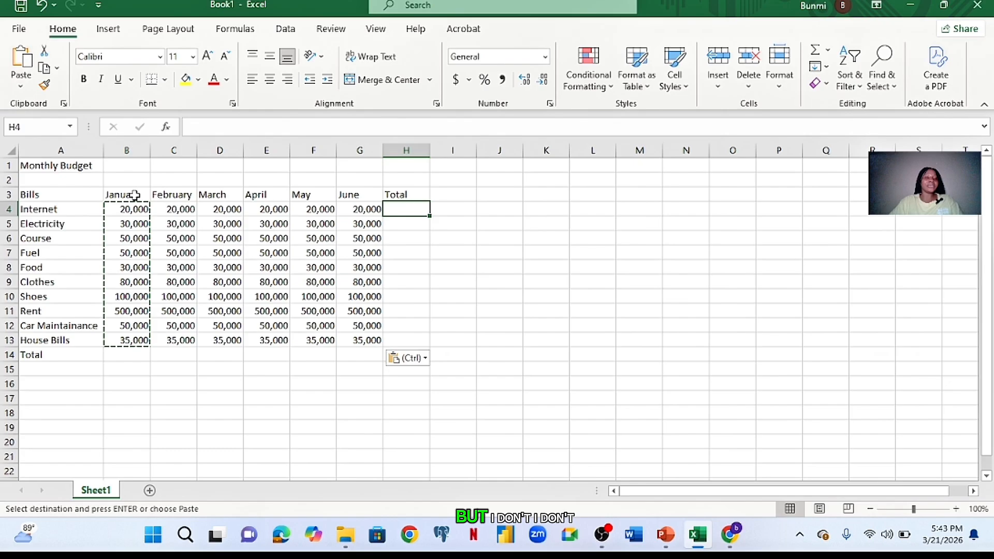
{"action": "left_click", "coordinate": [134, 195]}
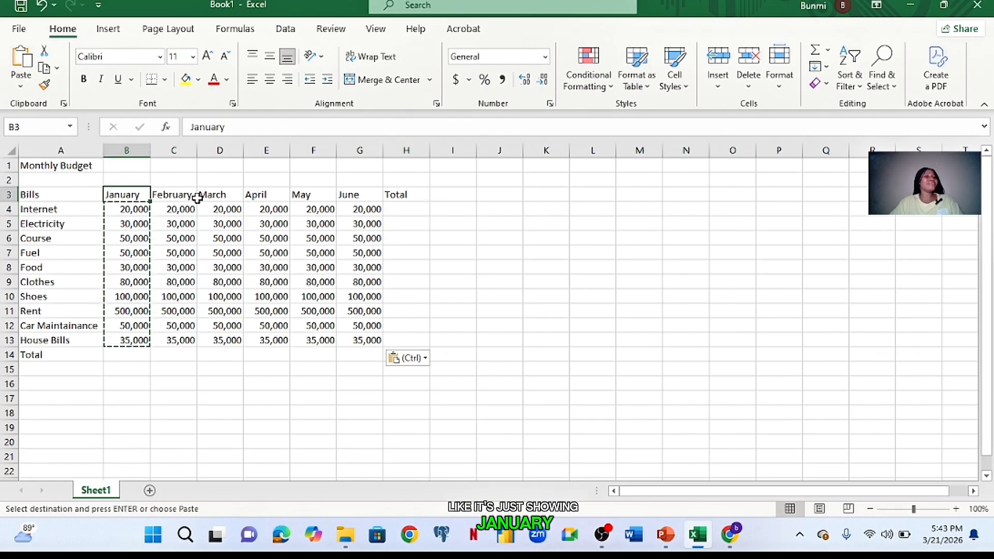
{"action": "key", "text": "Right"}
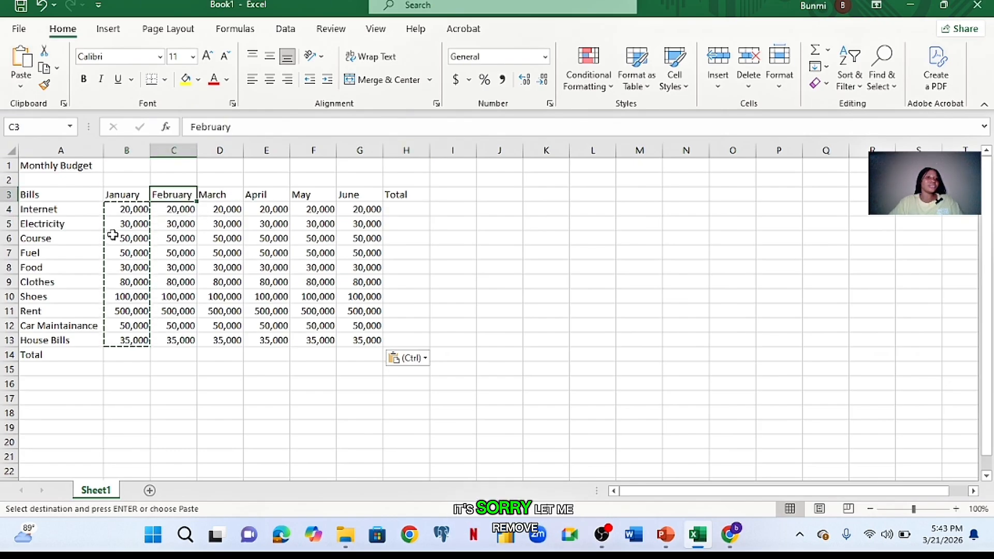
{"action": "double_click", "coordinate": [117, 237]}
{"action": "key", "text": "Return"}
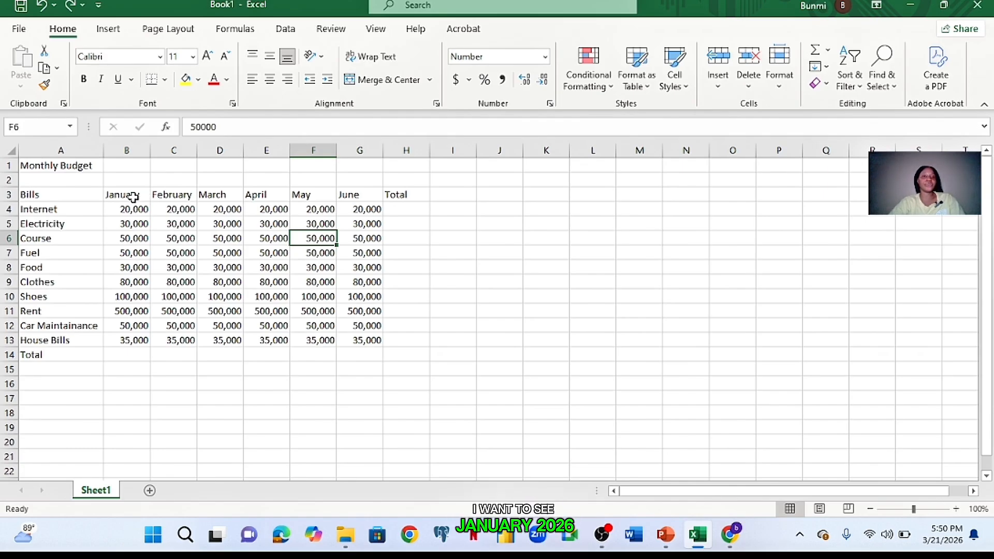
Change the January heading in B3 to January-2026 and widen column C
{"action": "double_click", "coordinate": [136, 195]}
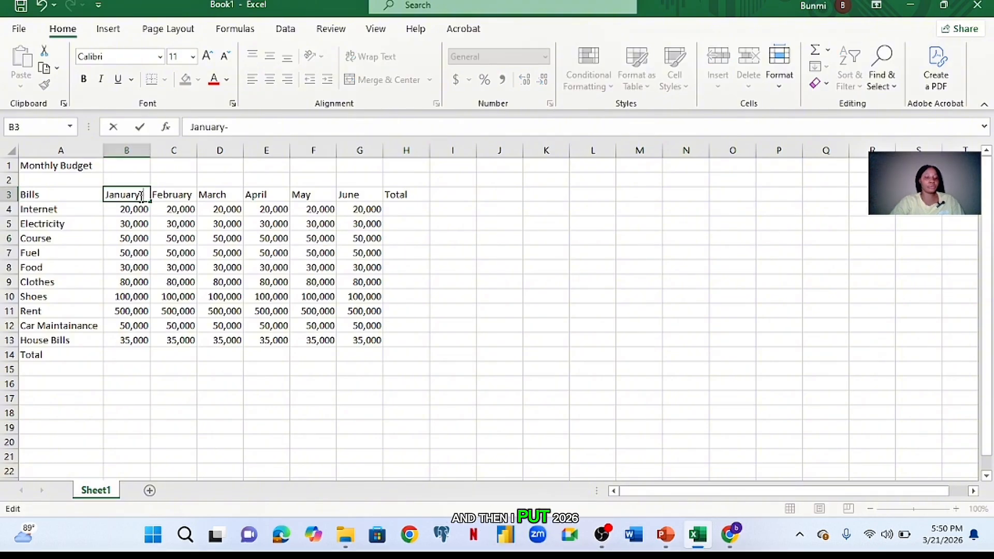
{"action": "type", "text": "-2026"}
{"action": "key", "text": "Return"}
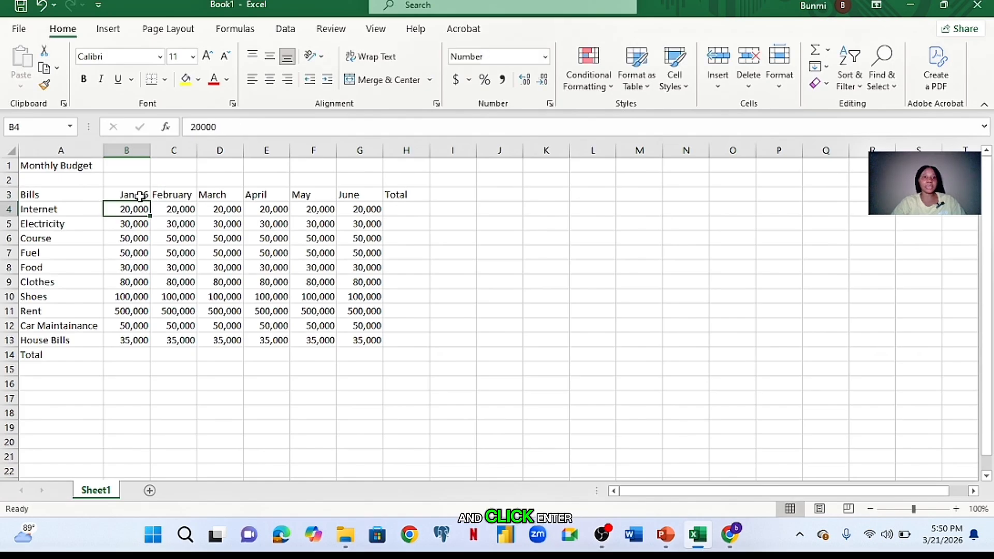
{"action": "left_click", "coordinate": [143, 193]}
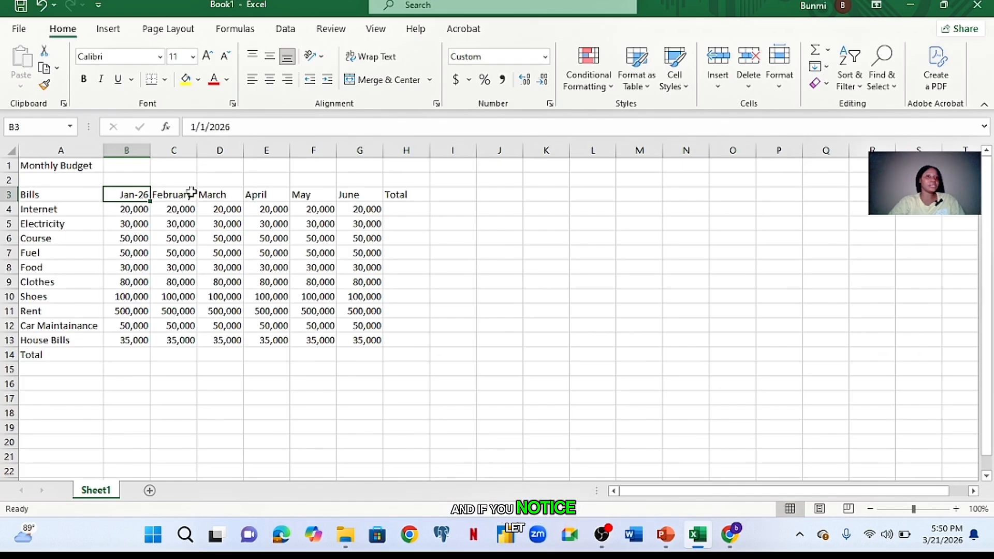
{"action": "left_click_drag", "start_coordinate": [197, 152], "coordinate": [222, 151]}
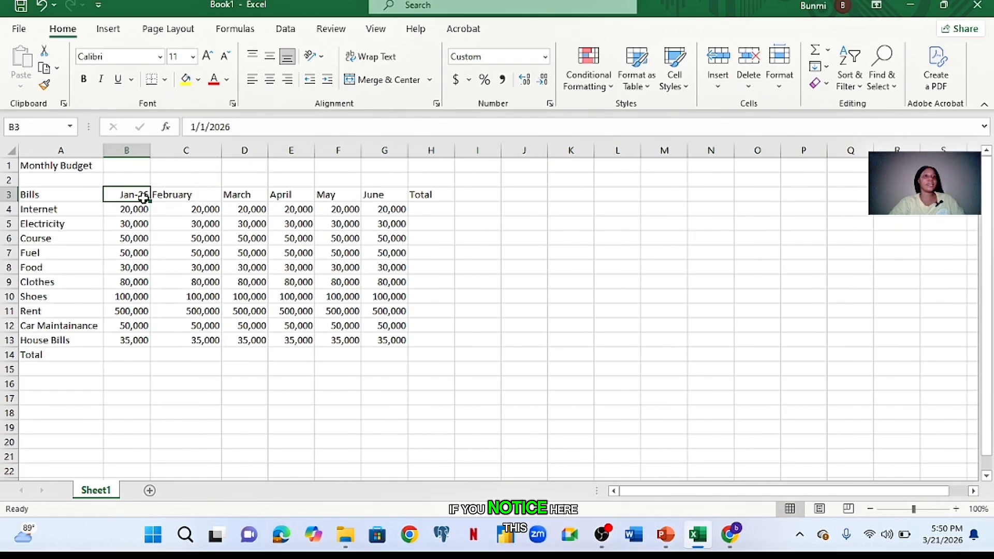
{"action": "left_click", "coordinate": [176, 194]}
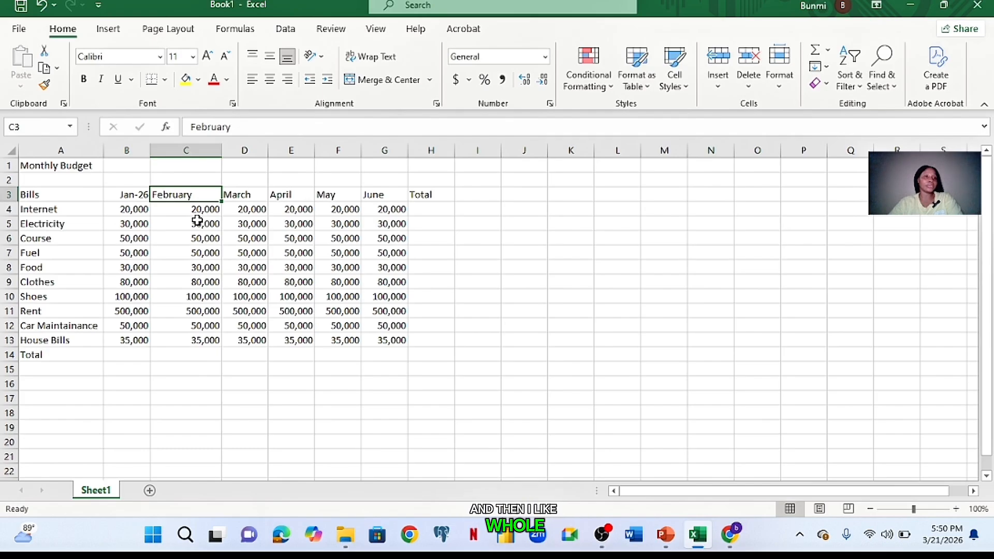
Apply the custom number format mmmm-yyyy to the January date heading in B3
{"action": "left_click", "coordinate": [133, 194]}
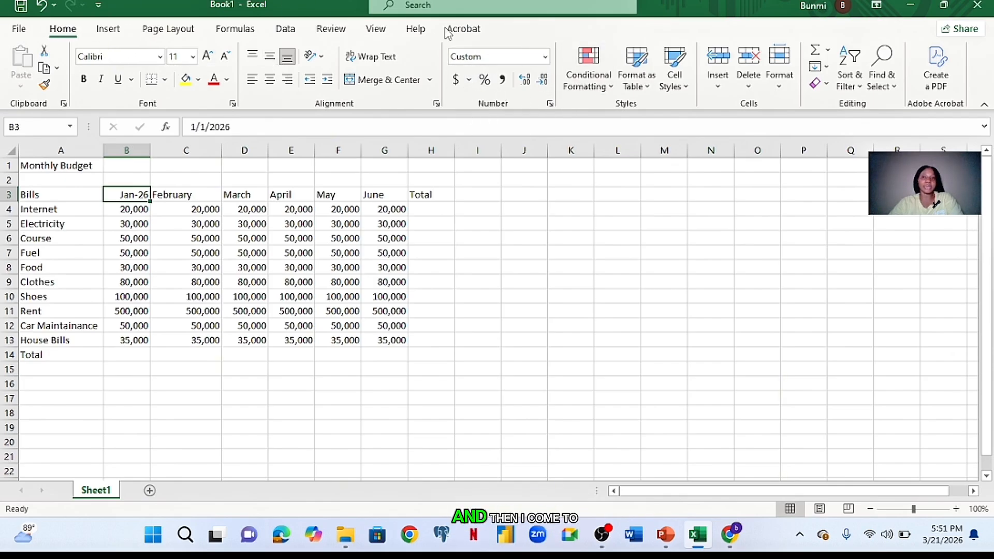
{"action": "left_click", "coordinate": [550, 106]}
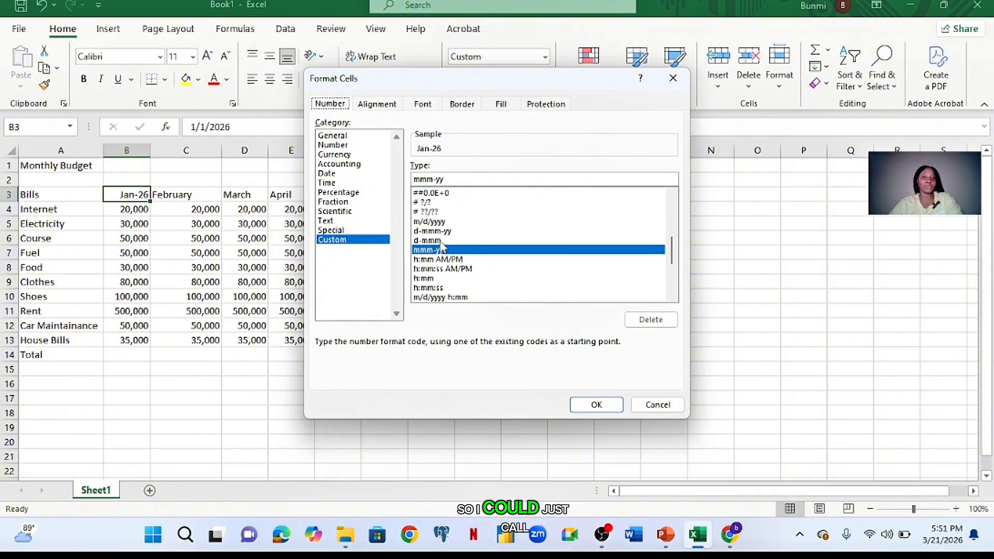
{"action": "left_click", "coordinate": [434, 178]}
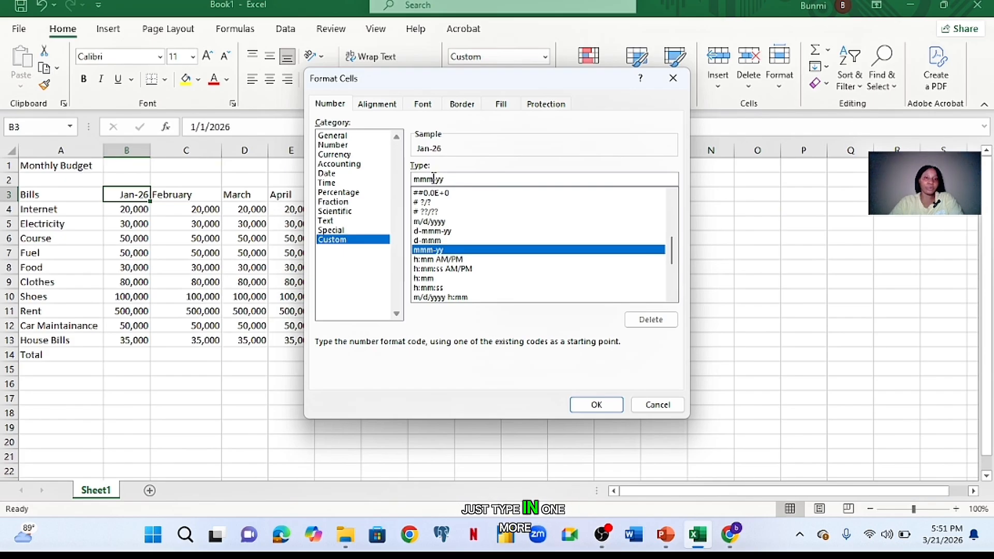
{"action": "type", "text": "m-"}
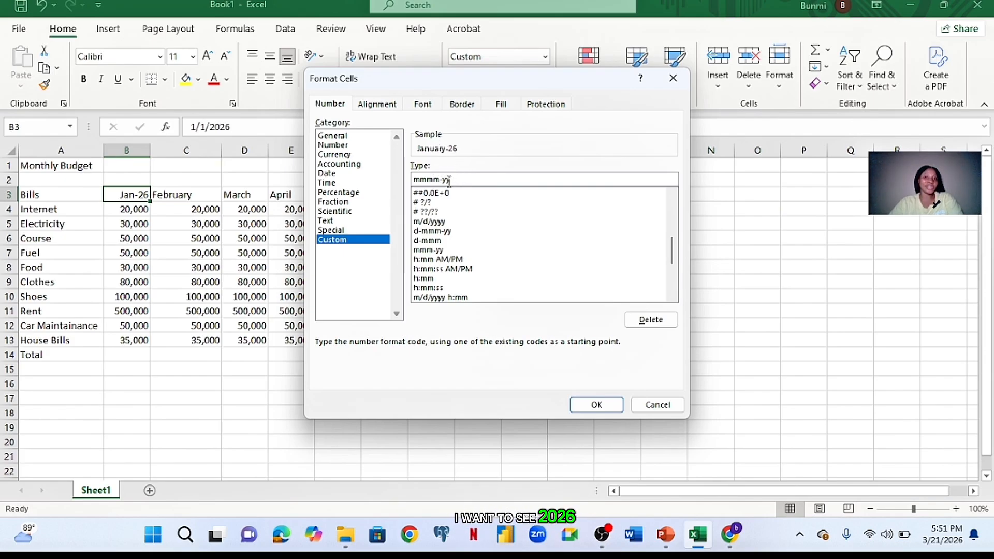
{"action": "type", "text": "yy"}
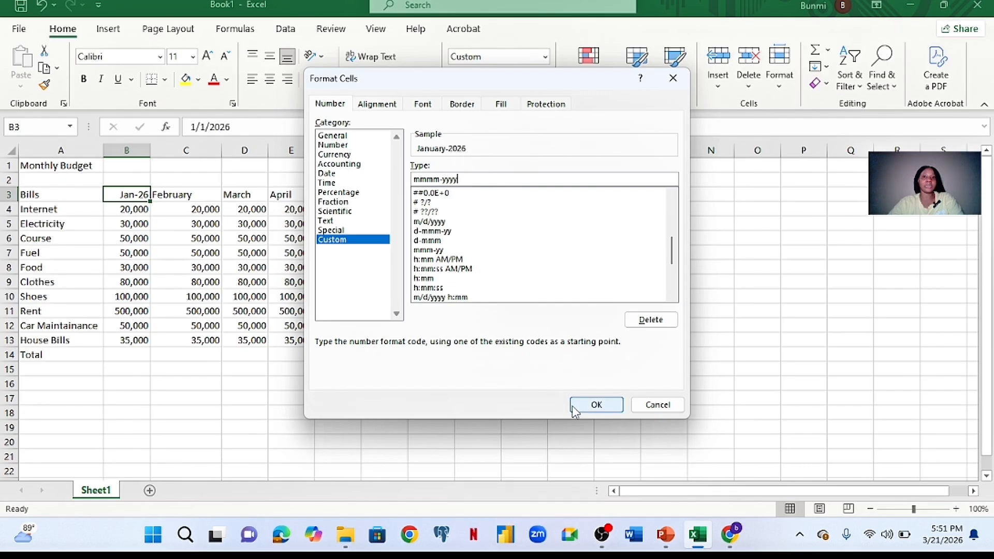
{"action": "left_click", "coordinate": [595, 404]}
Apply the custom number format mmmm-yyyy to the February heading in C3
{"action": "left_click", "coordinate": [193, 195]}
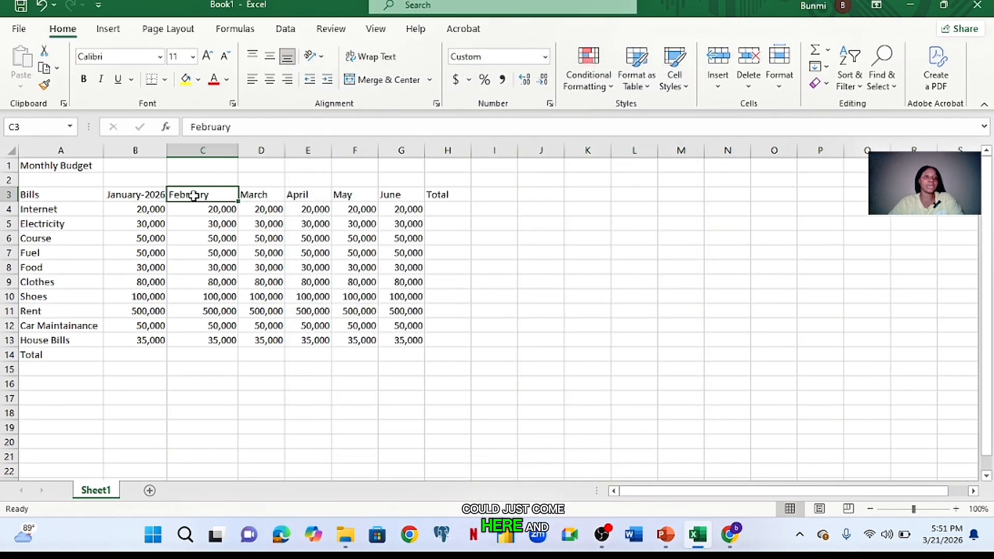
{"action": "left_click", "coordinate": [549, 104]}
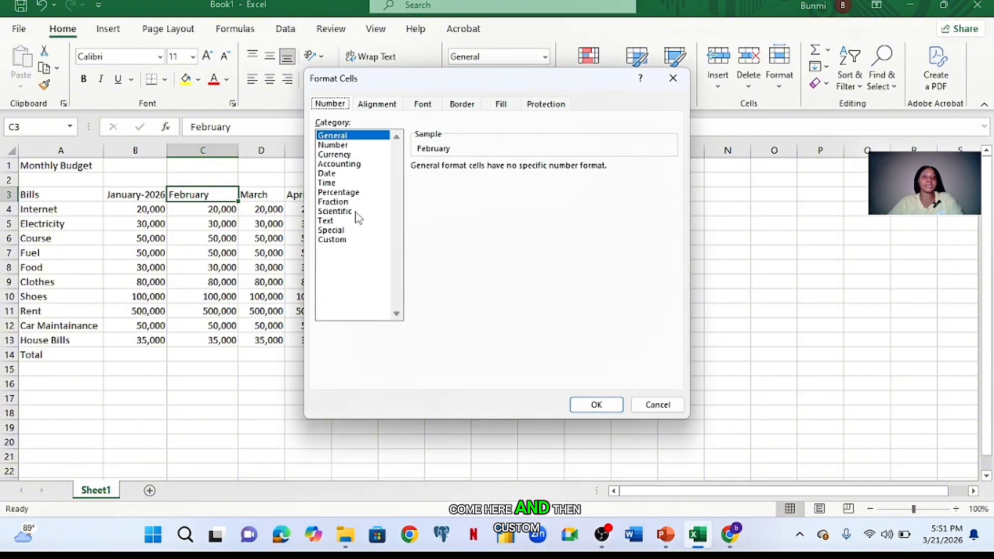
{"action": "left_click", "coordinate": [344, 241]}
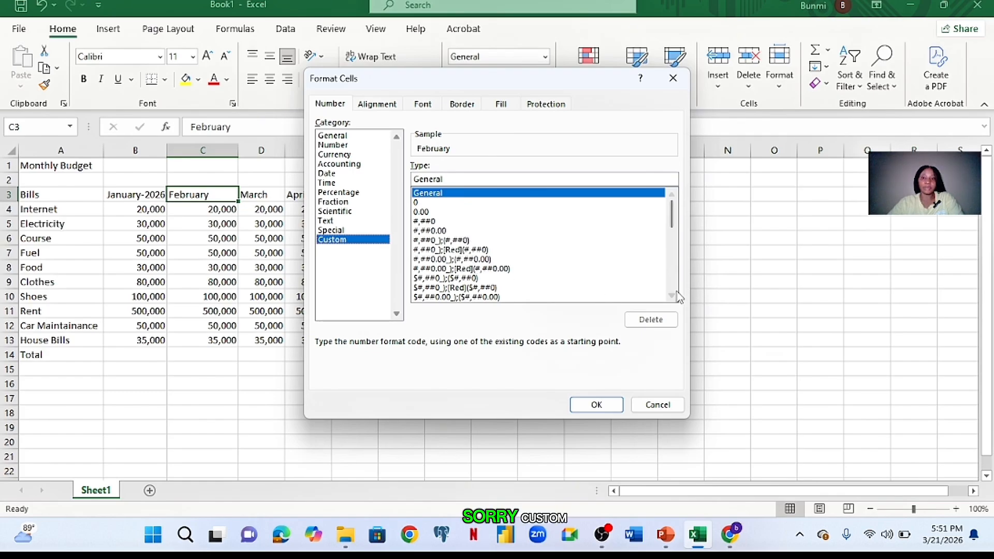
{"action": "left_click", "coordinate": [672, 296]}
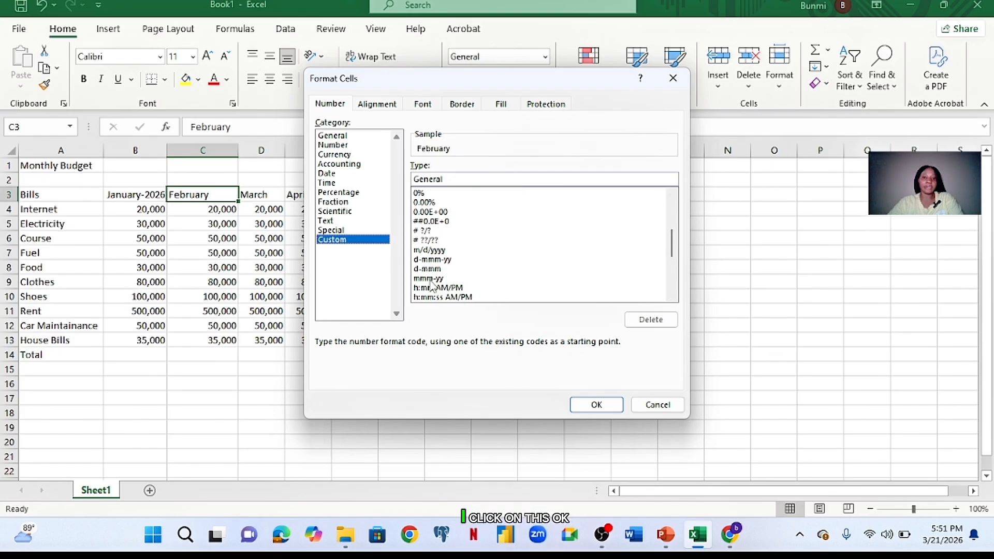
{"action": "left_click", "coordinate": [430, 279]}
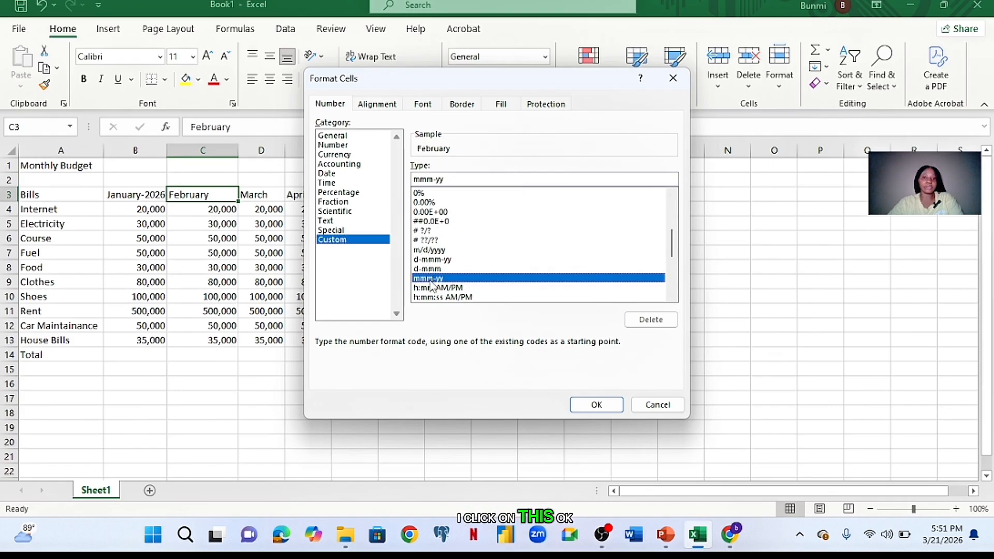
{"action": "left_click", "coordinate": [432, 178]}
{"action": "type", "text": "m"}
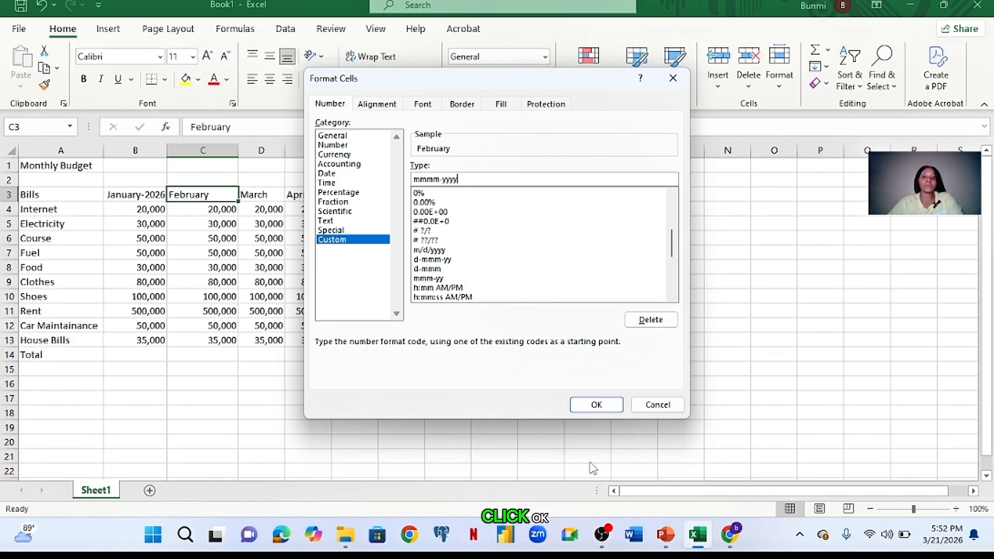
{"action": "left_click", "coordinate": [604, 410]}
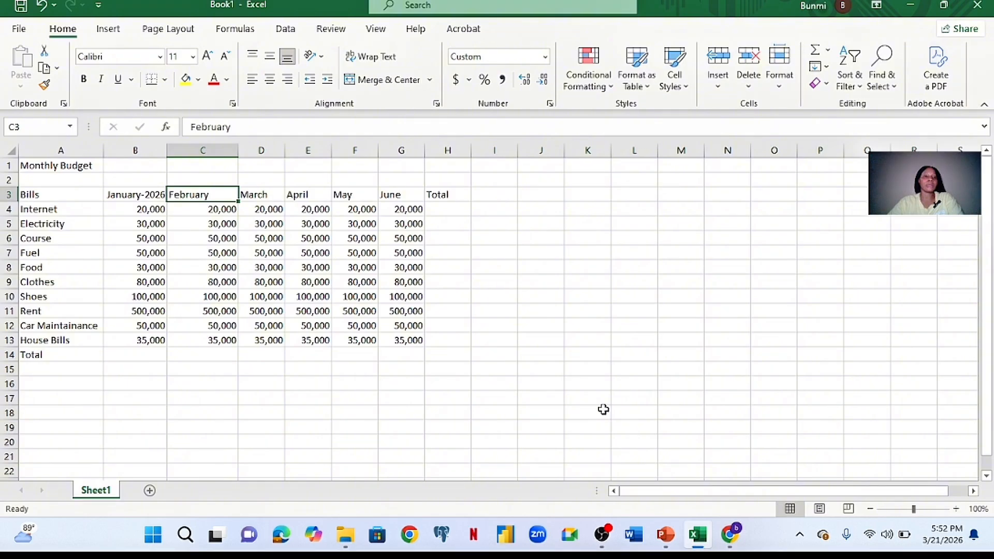
Change the February heading in C3 to February-2026
{"action": "double_click", "coordinate": [220, 194]}
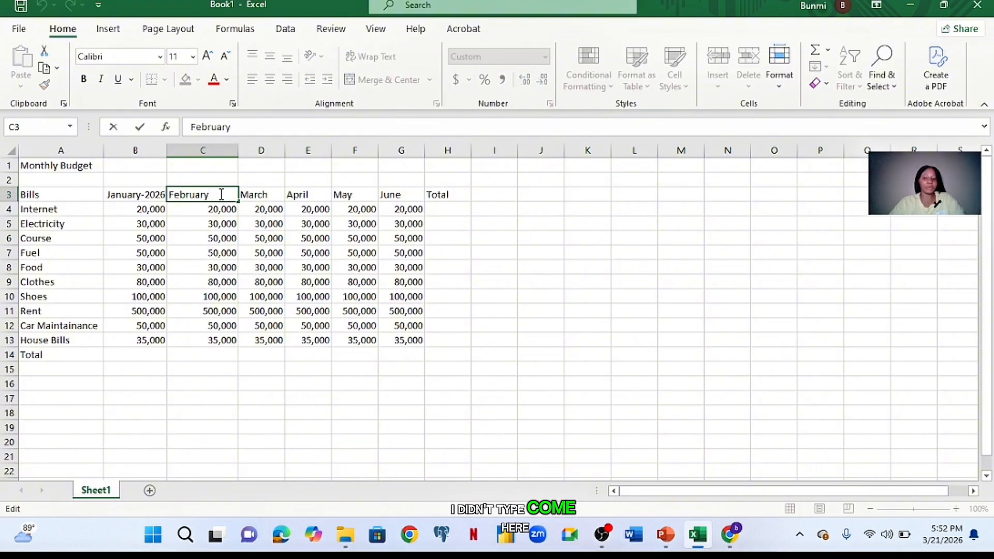
{"action": "type", "text": "-2026"}
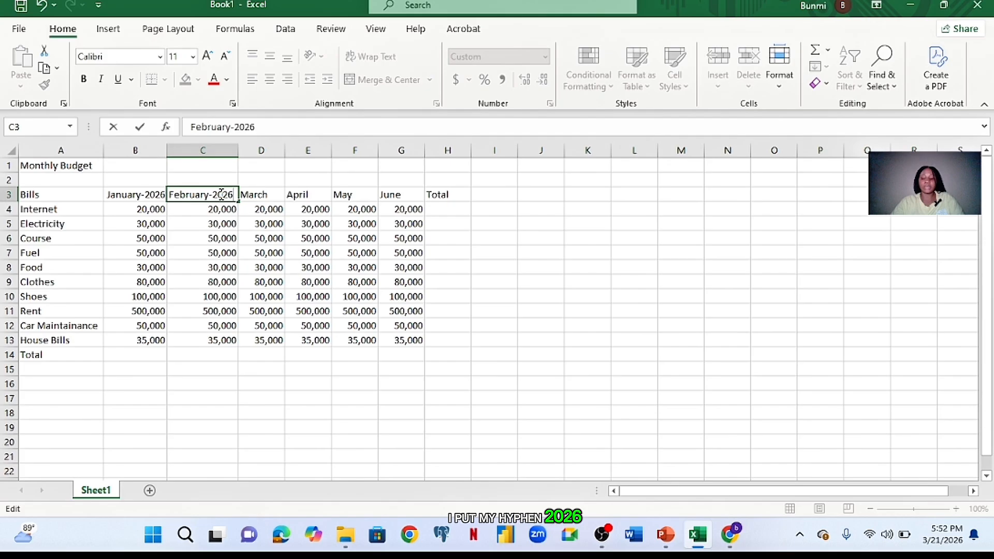
{"action": "key", "text": "Return"}
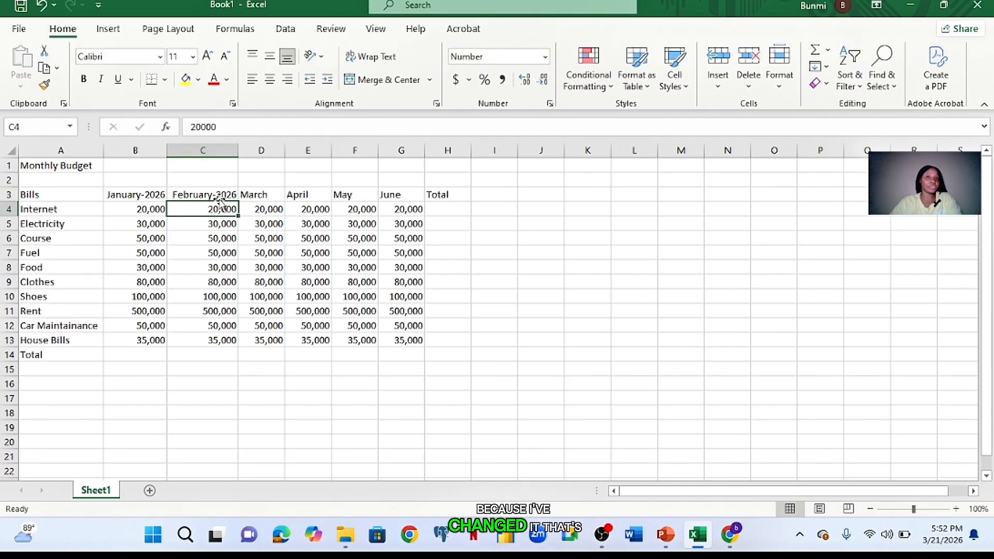
{"action": "left_click", "coordinate": [212, 194]}
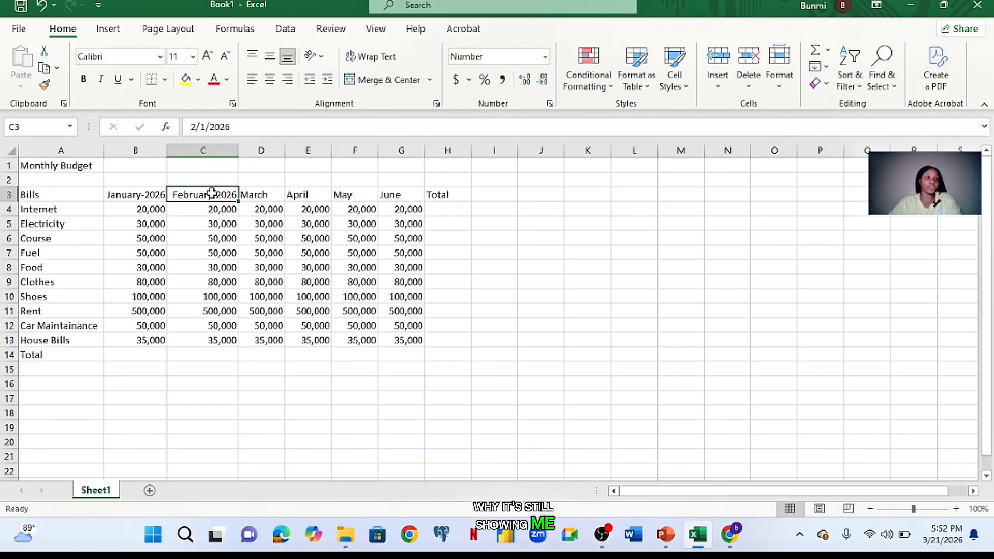
Fill the January-2026 heading from B3 across to G3 as a monthly series and auto-fit the widths of columns D to G
{"action": "left_click", "coordinate": [140, 196]}
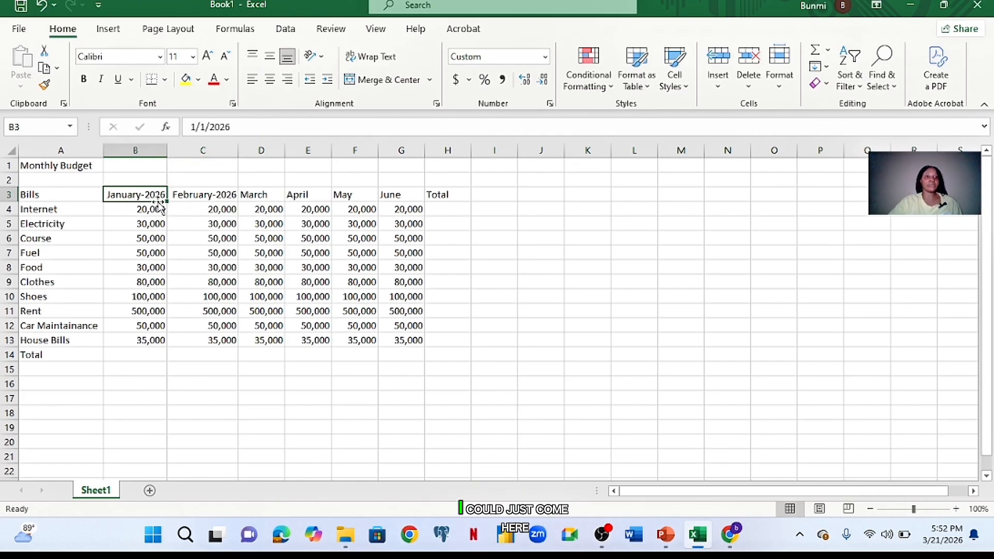
{"action": "left_click_drag", "start_coordinate": [160, 206], "coordinate": [408, 192]}
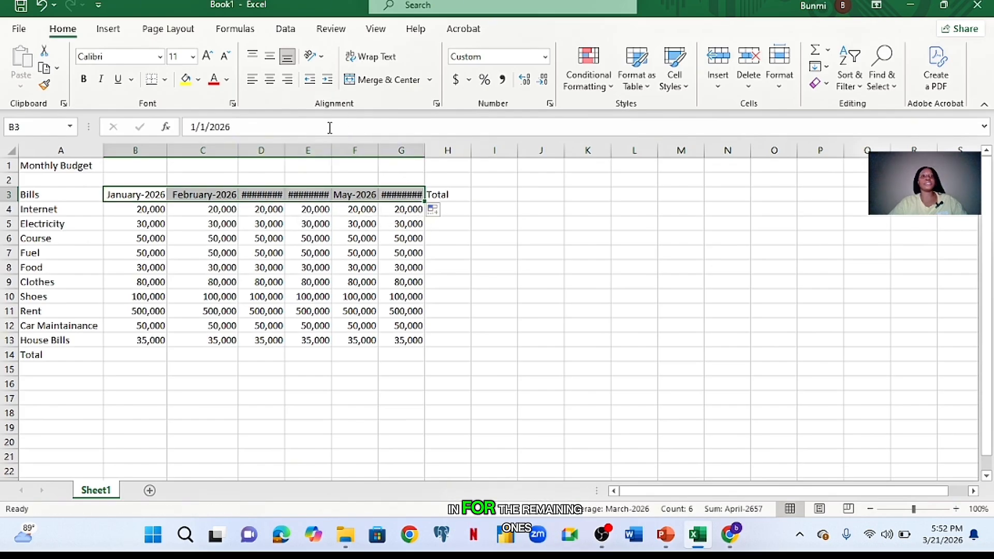
{"action": "double_click", "coordinate": [286, 149]}
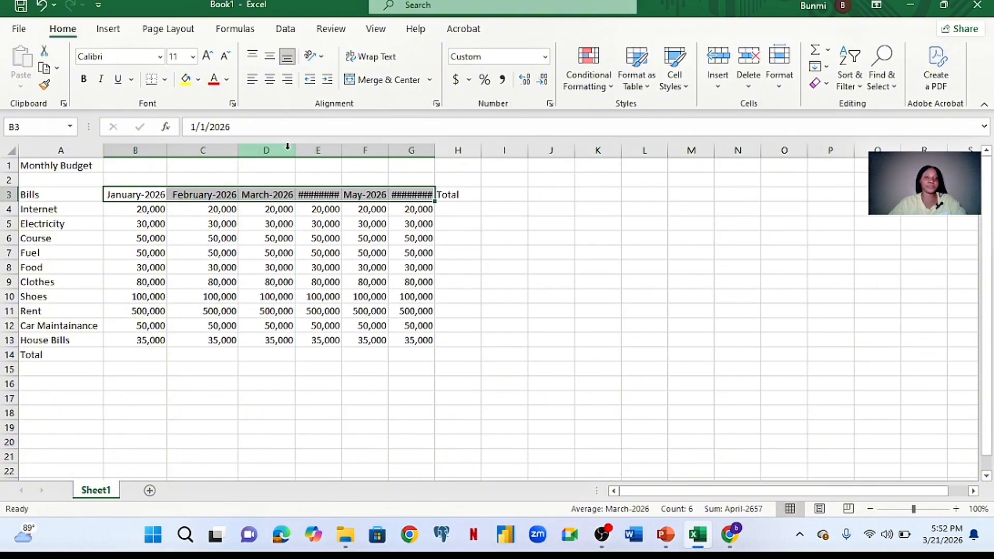
{"action": "double_click", "coordinate": [342, 151]}
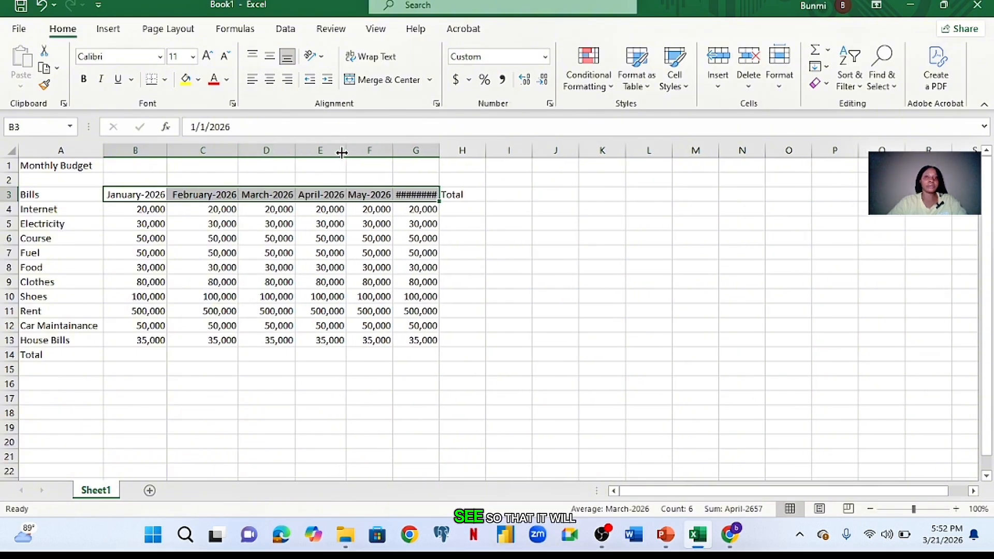
{"action": "double_click", "coordinate": [393, 150]}
{"action": "double_click", "coordinate": [441, 150]}
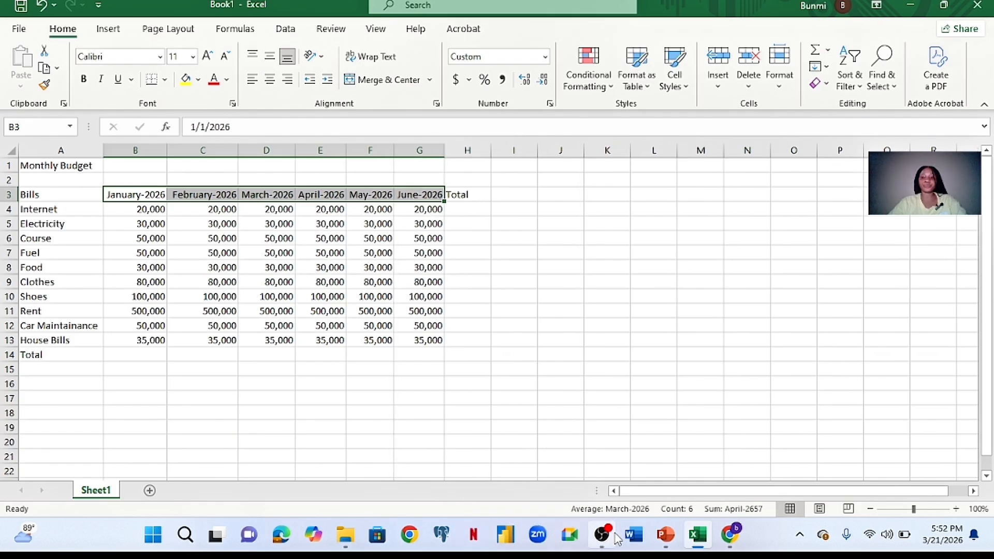
Switch to the PowerPoint presentation and review the Learning Outcomes slide and the closing slide about the next video
{"action": "left_click", "coordinate": [673, 539]}
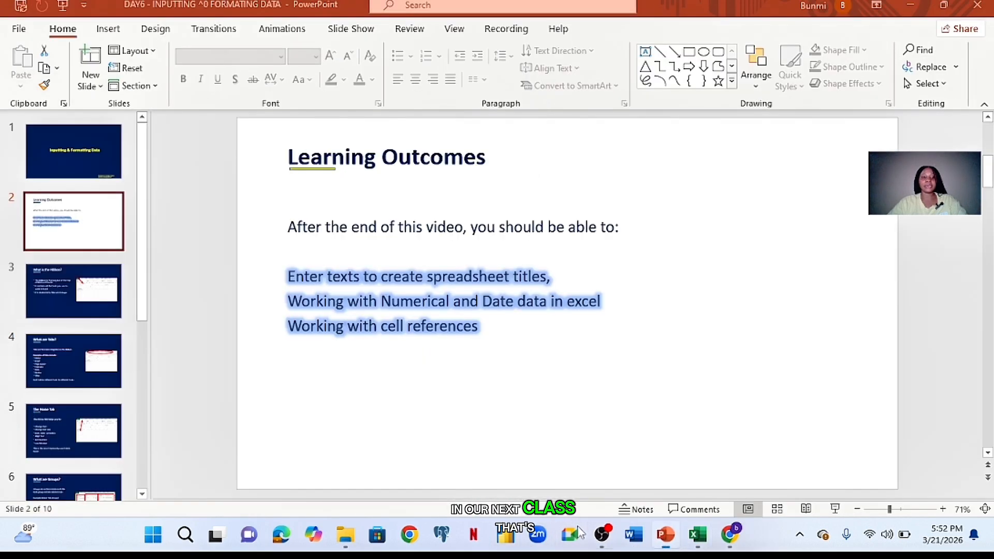
{"action": "scroll", "coordinate": [101, 332], "scroll_direction": "down", "scroll_amount": 5}
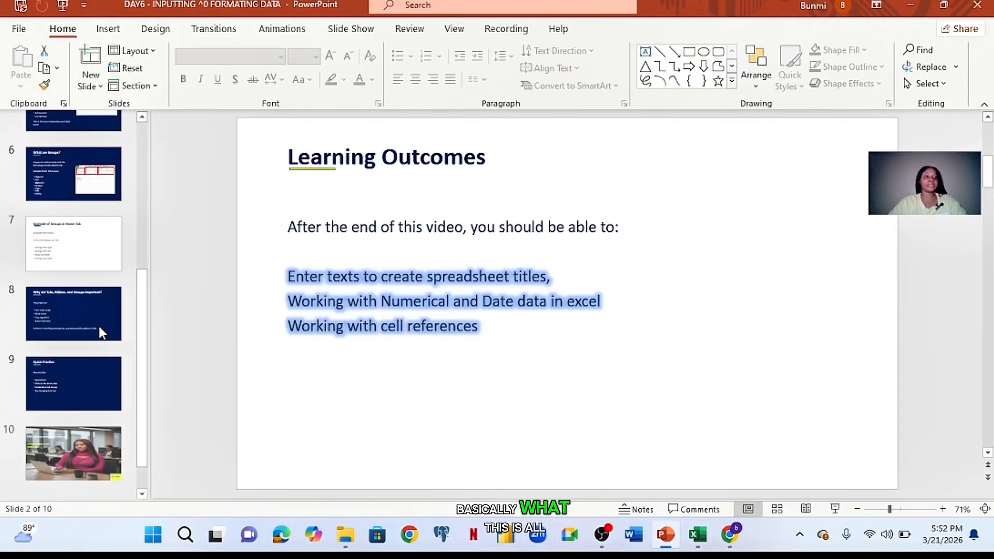
{"action": "left_click", "coordinate": [72, 442]}
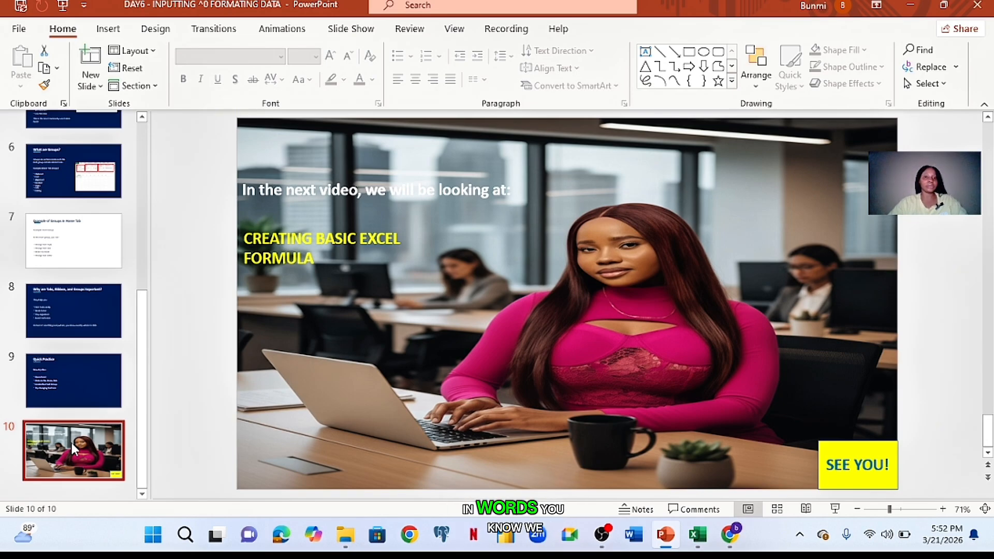
{"action": "scroll", "coordinate": [57, 164], "scroll_direction": "up", "scroll_amount": 5}
{"action": "scroll", "coordinate": [57, 165], "scroll_direction": "up", "scroll_amount": 2}
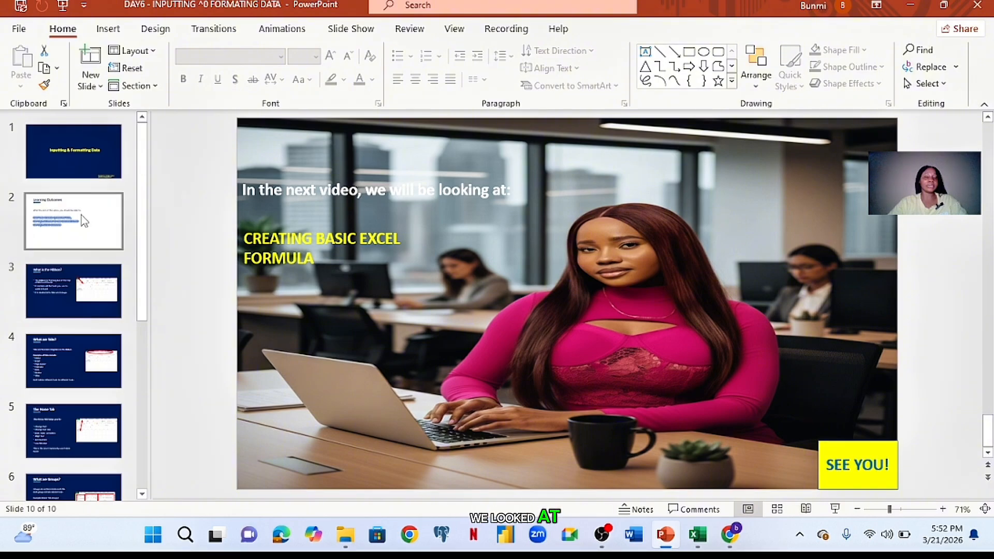
{"action": "left_click", "coordinate": [82, 215]}
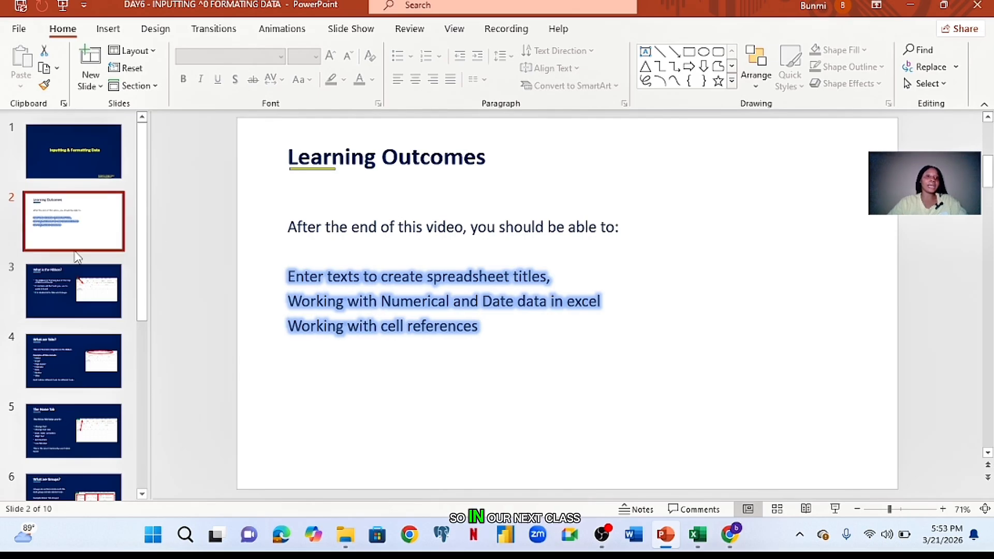
{"action": "scroll", "coordinate": [62, 290], "scroll_direction": "down", "scroll_amount": 5}
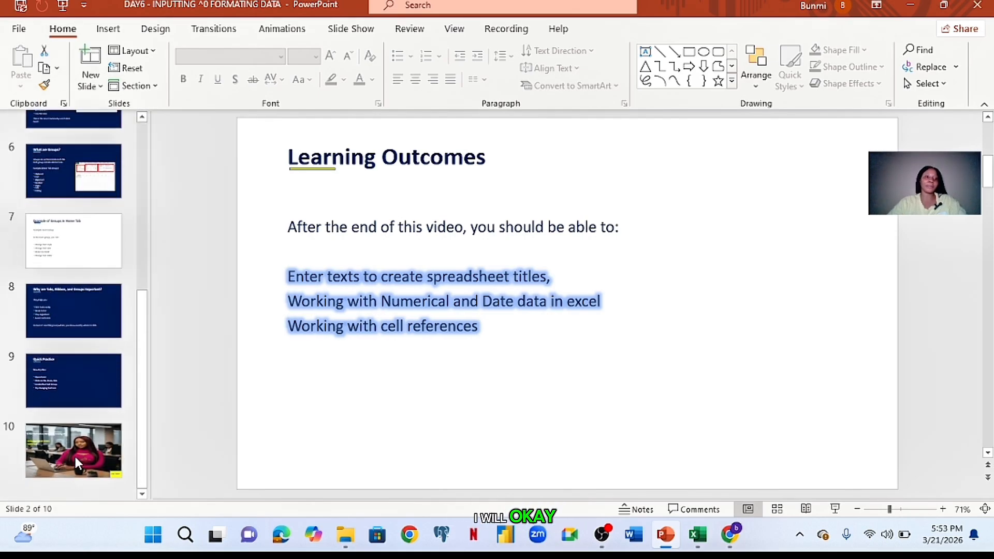
{"action": "left_click", "coordinate": [76, 449]}
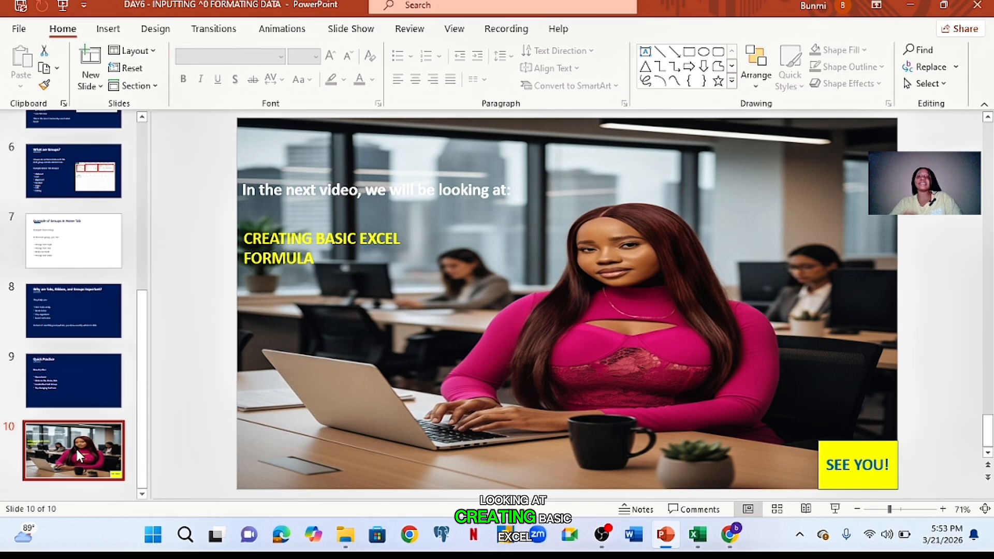